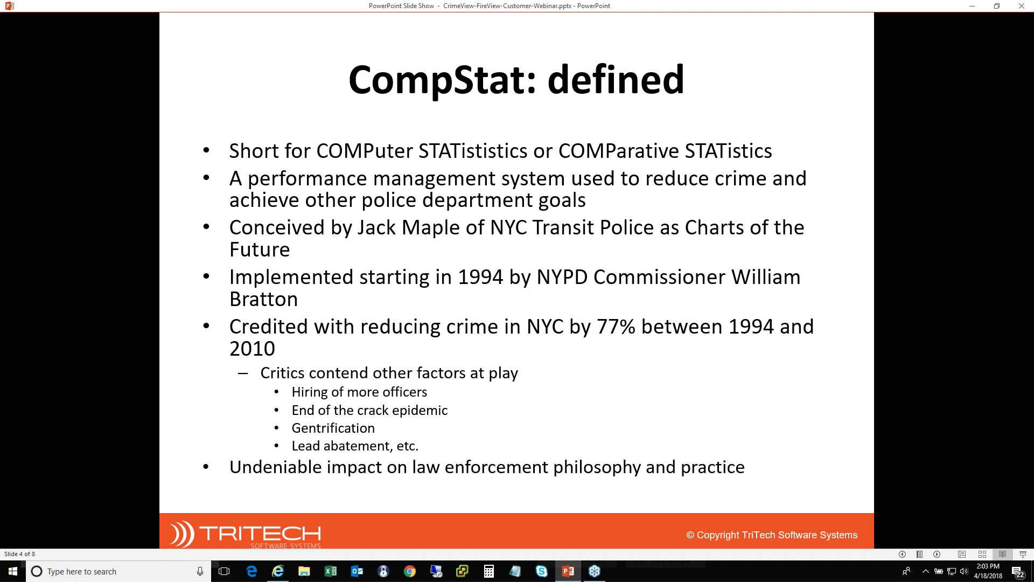
Advance the slide show past CompStat: key features to the Let's Take a Look… slide.
key(Right)
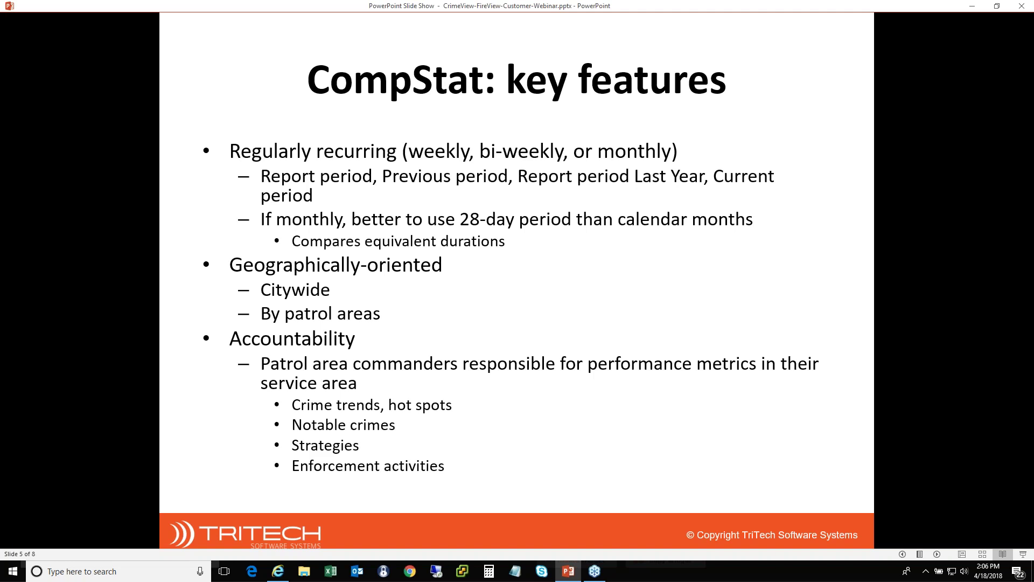
key(Right)
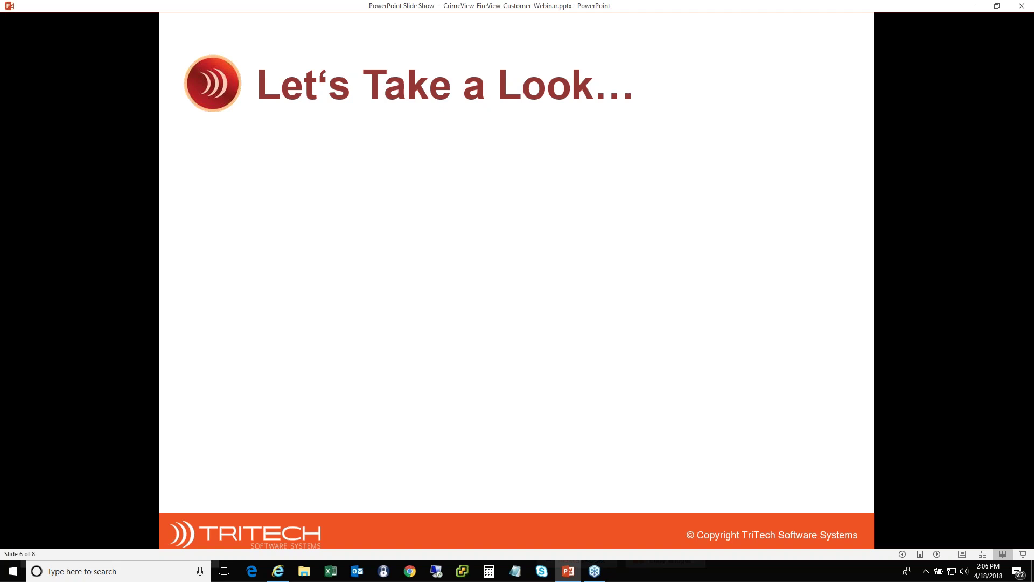
Switch from the PowerPoint slide show to the CrimeView Dashboard Designer window.
key(alt+Tab)
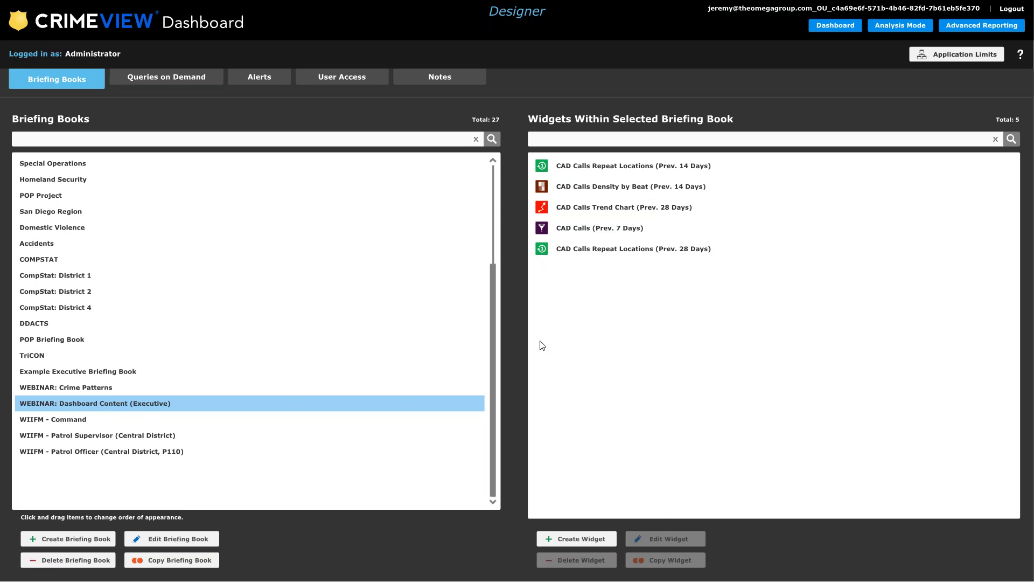
Create the briefing book 'WEBINAR: Supporting CompStat' and display its empty widget list.
click(52, 539)
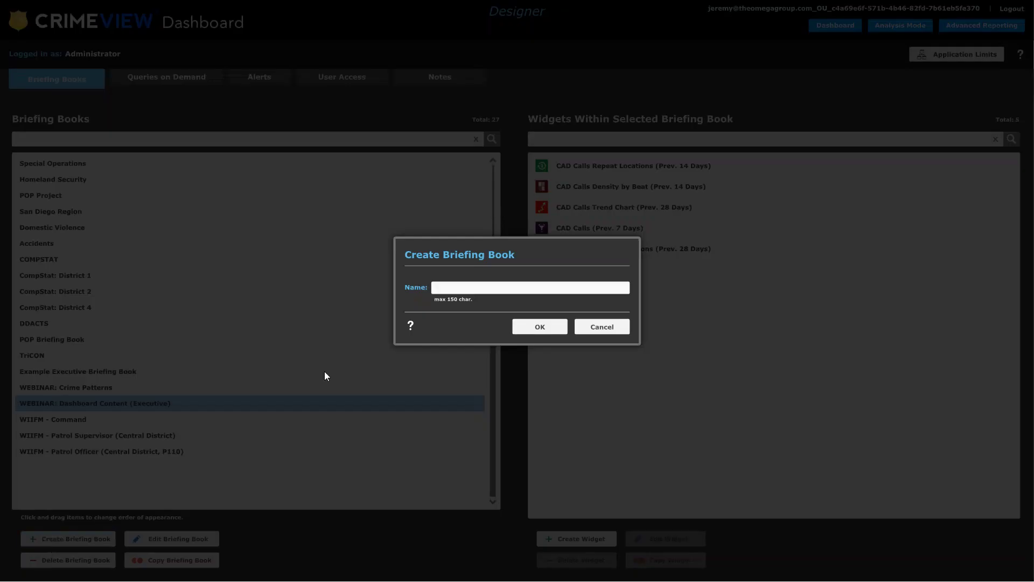
click(445, 288)
text(WEBINAR:)
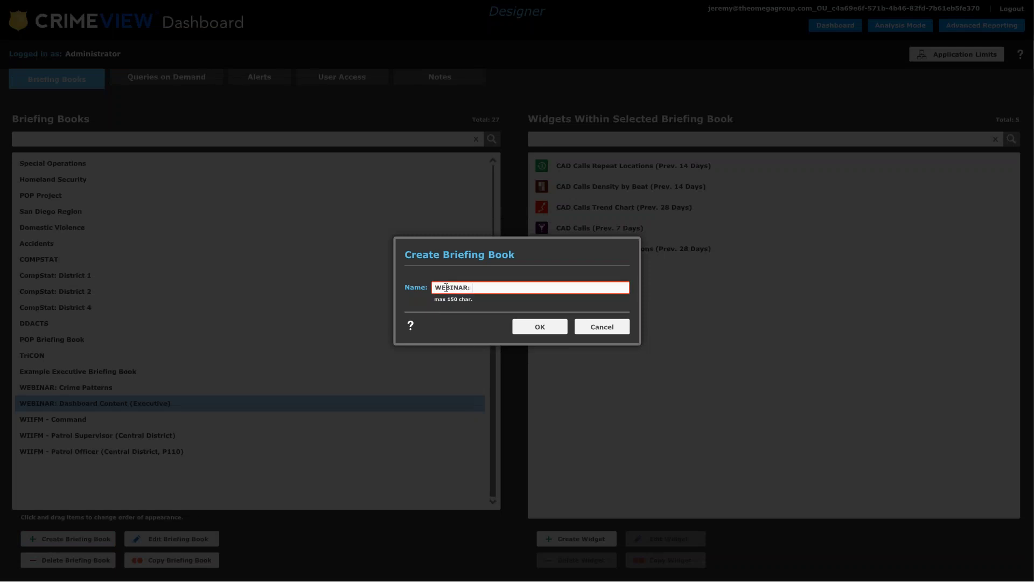
text( Supporting CompStat)
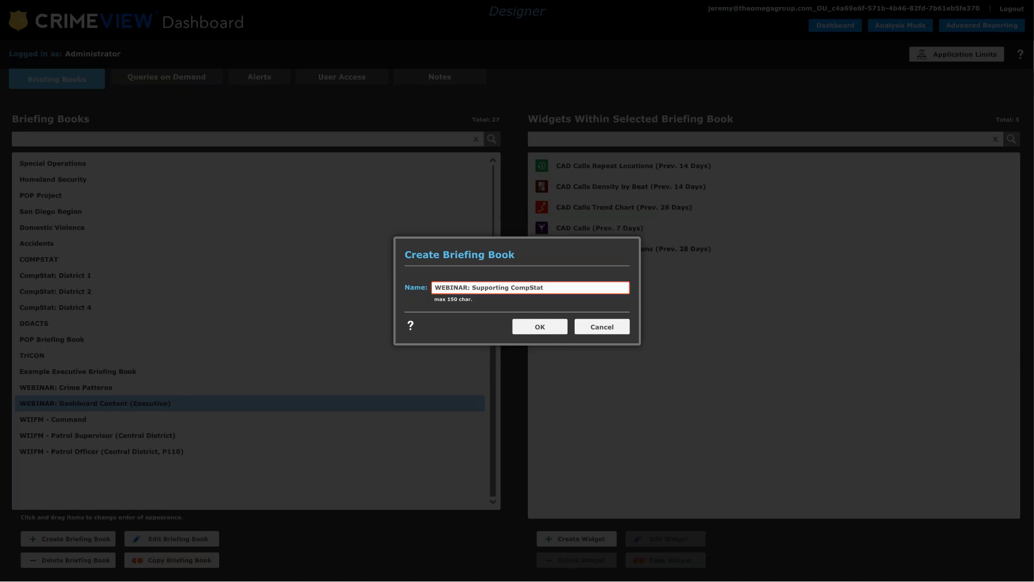
click(540, 328)
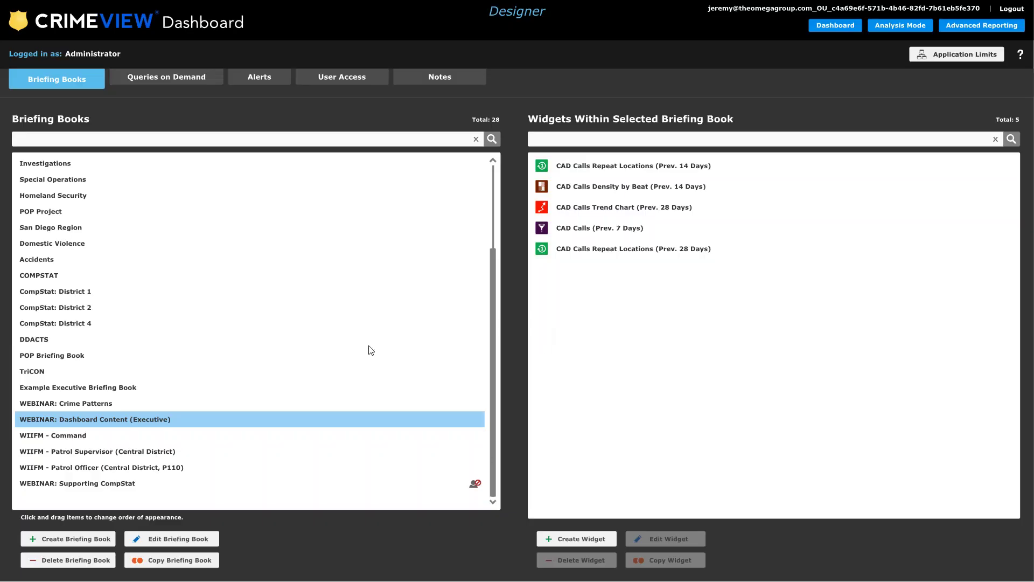
click(98, 484)
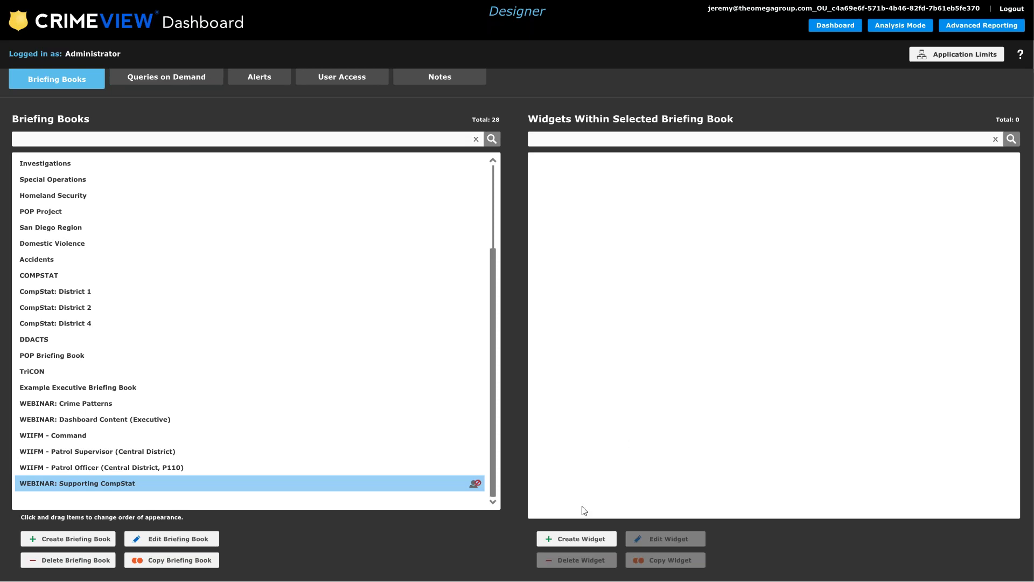
Open the Create Widget dialog for the WEBINAR: Supporting CompStat briefing book.
click(566, 537)
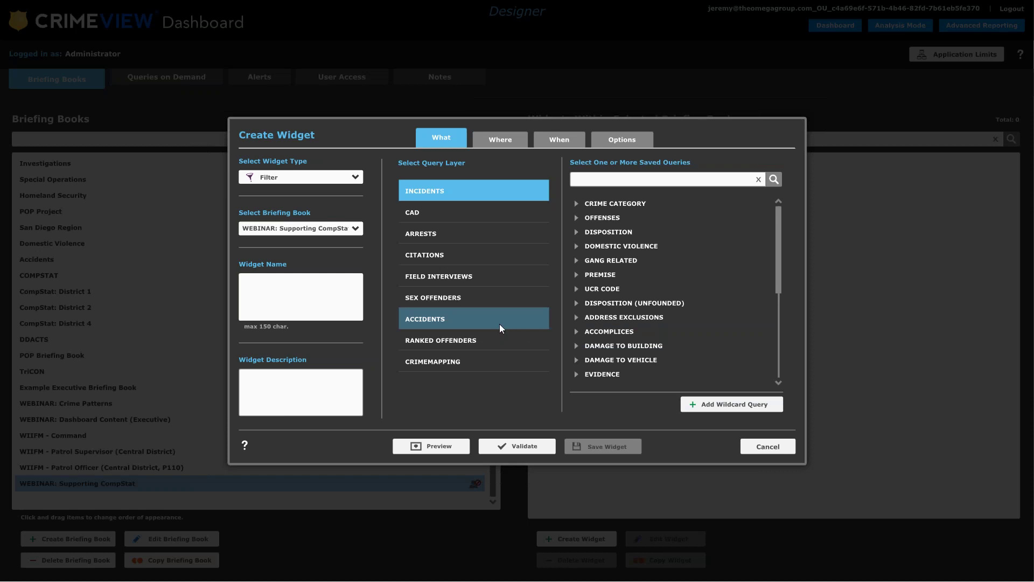
click(353, 175)
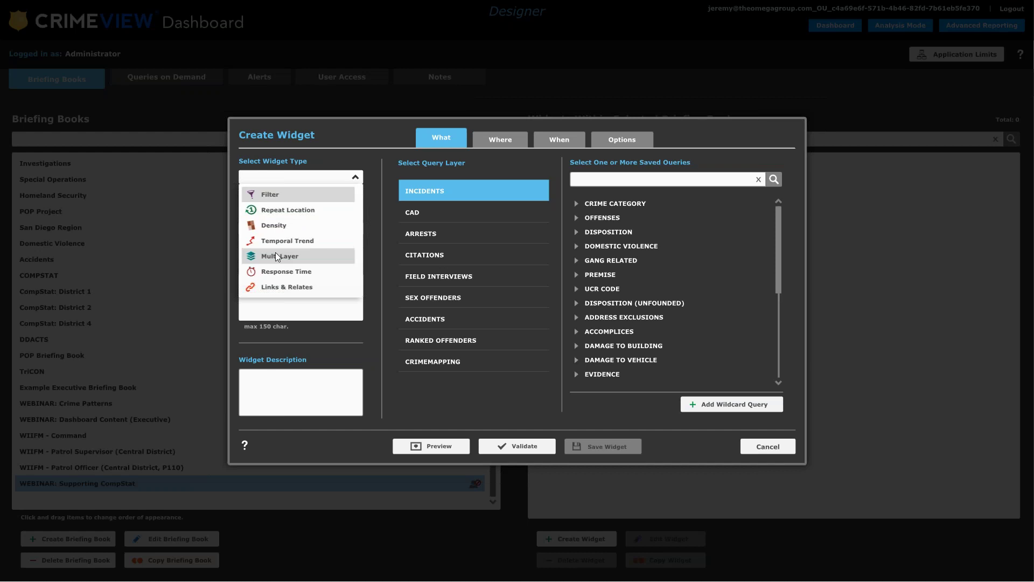
click(268, 191)
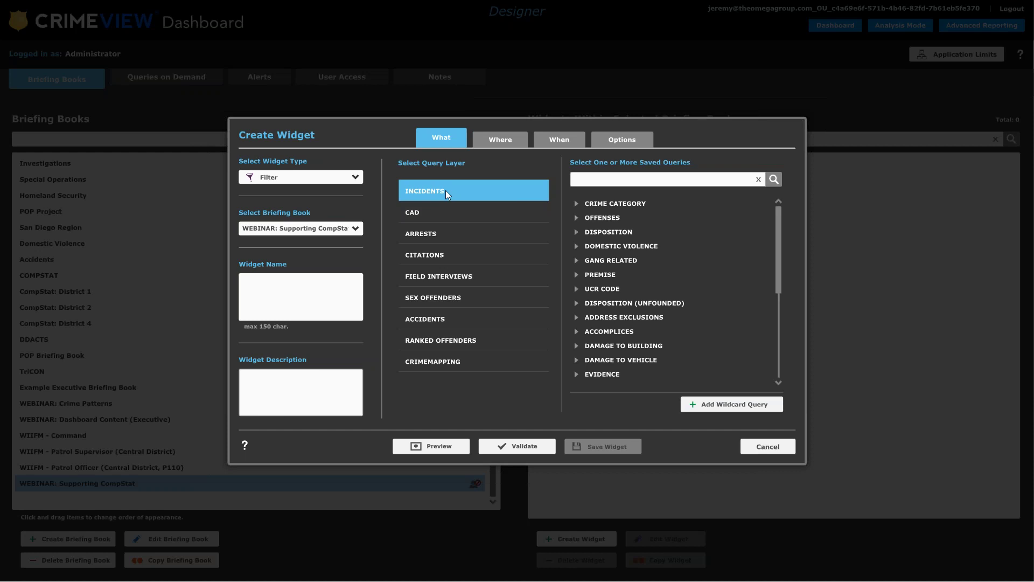
Expand CRIME CATEGORY and tick Aggravated Assault, Burglary, Nonresidential and Residential Burglary.
click(574, 203)
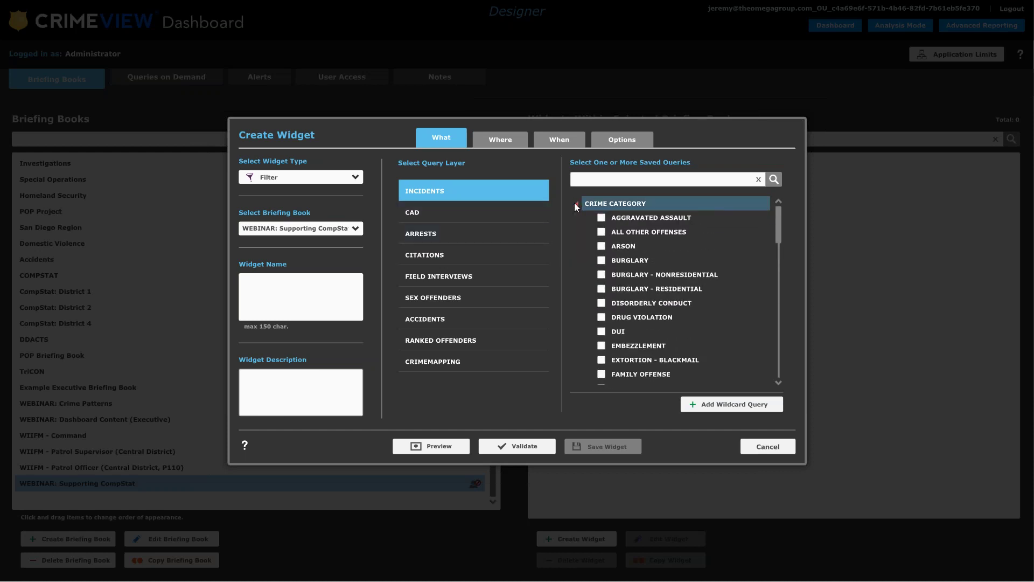
click(601, 218)
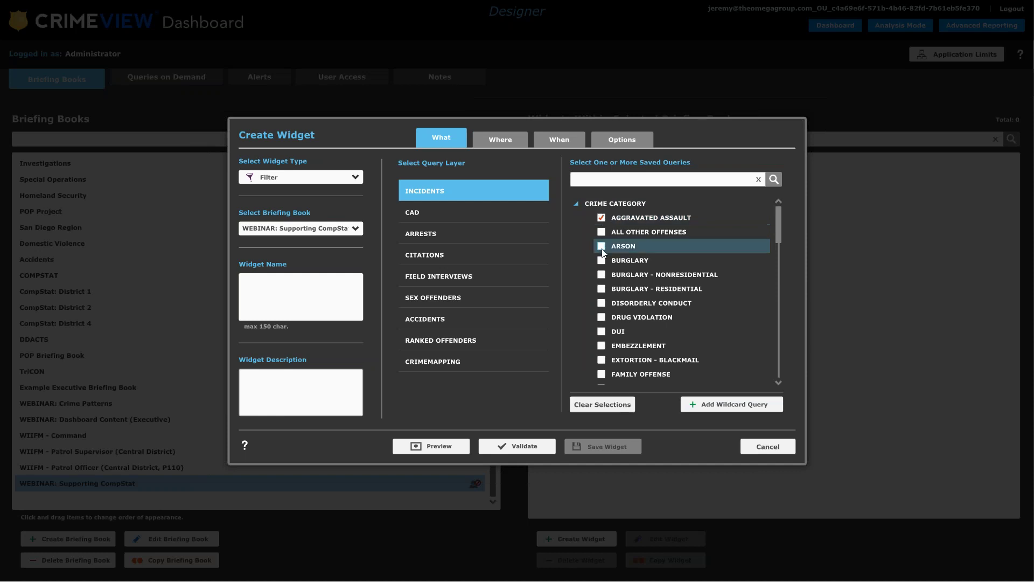
click(602, 260)
click(601, 275)
click(602, 288)
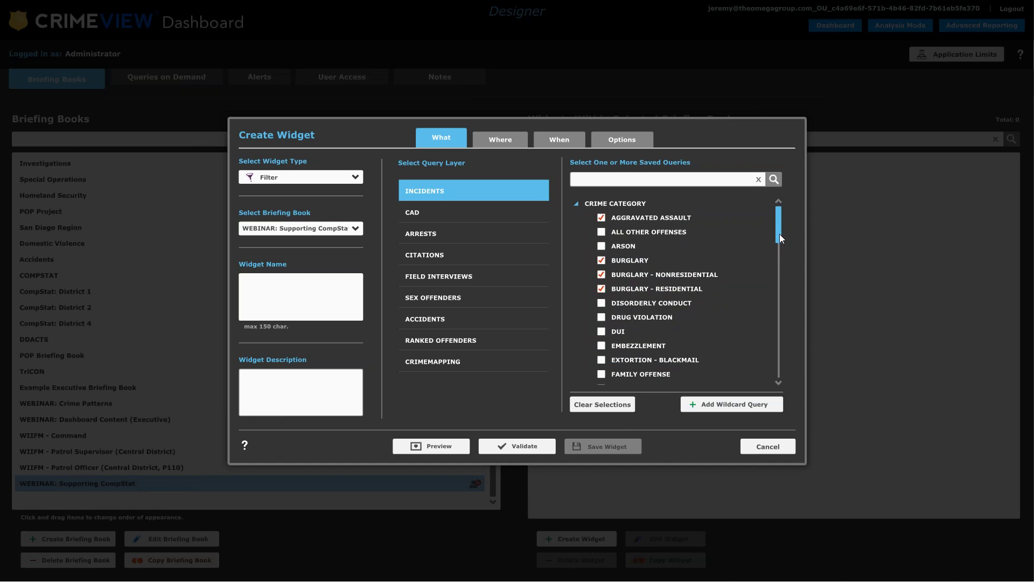
drag(779, 235, 779, 246)
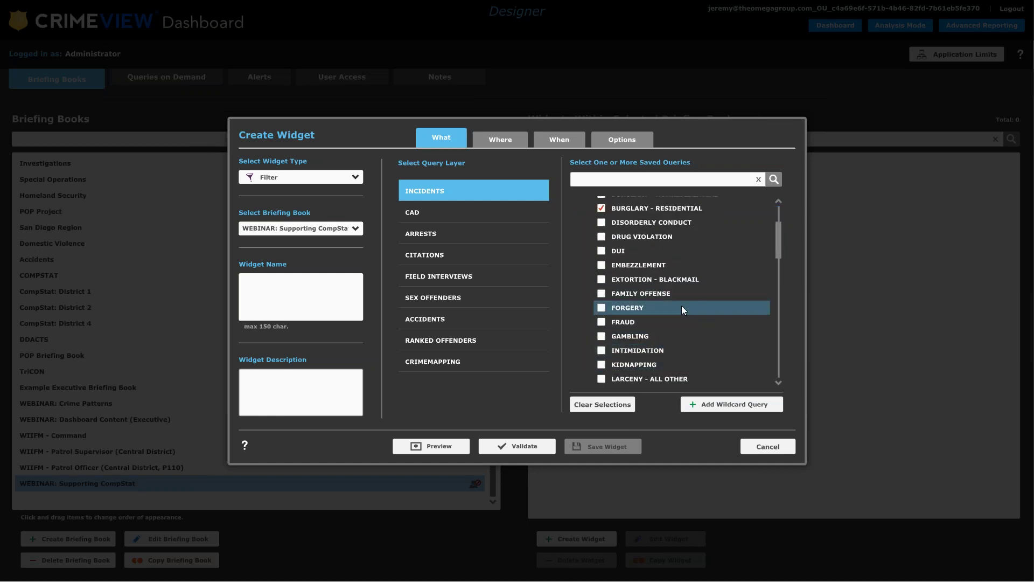
drag(777, 245, 773, 264)
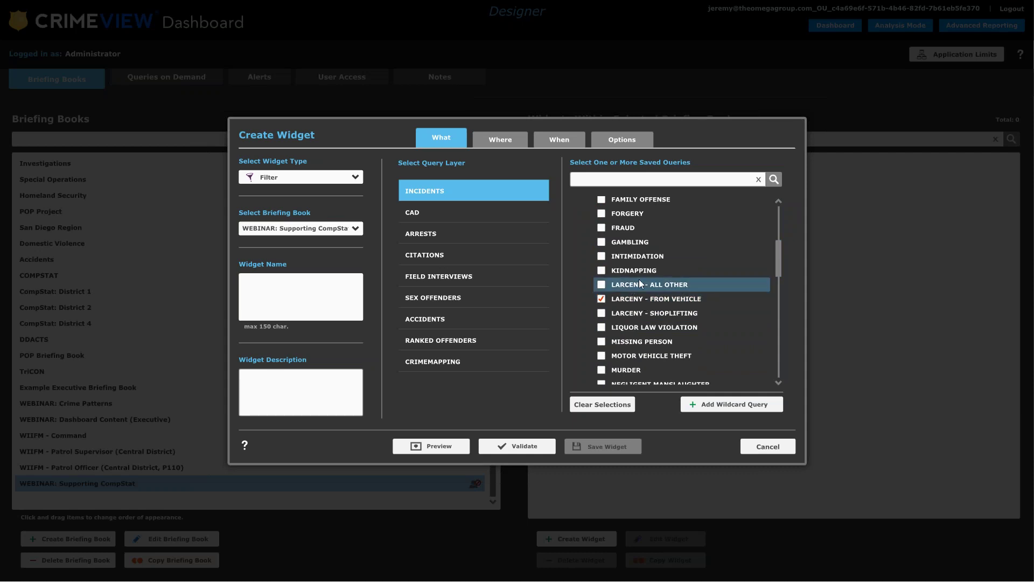
Tick Motor Vehicle Theft, Murder, Rape, and the Commercial and Individual Robbery queries.
click(602, 356)
click(601, 370)
drag(778, 262, 778, 289)
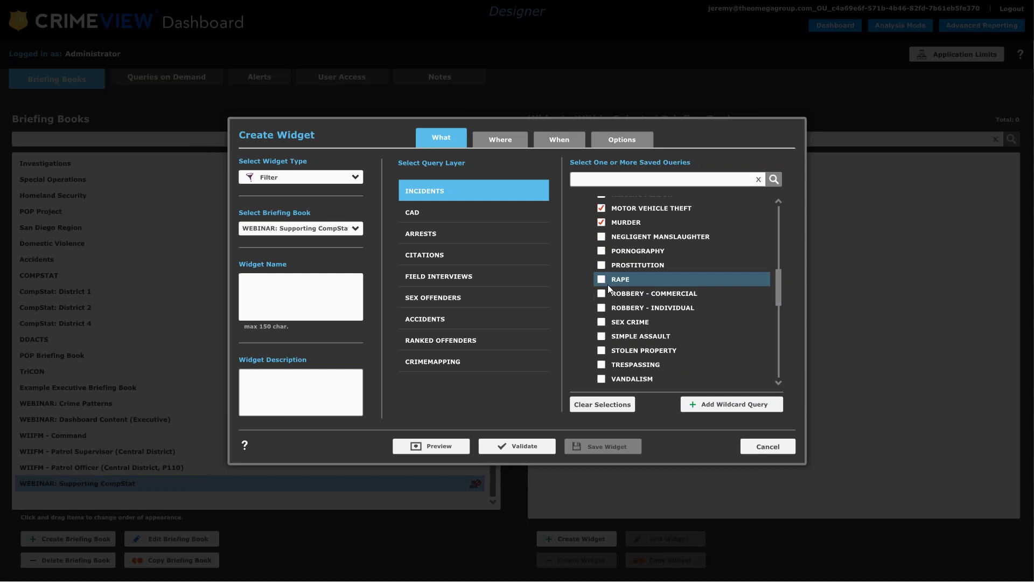
click(602, 279)
click(601, 294)
click(601, 308)
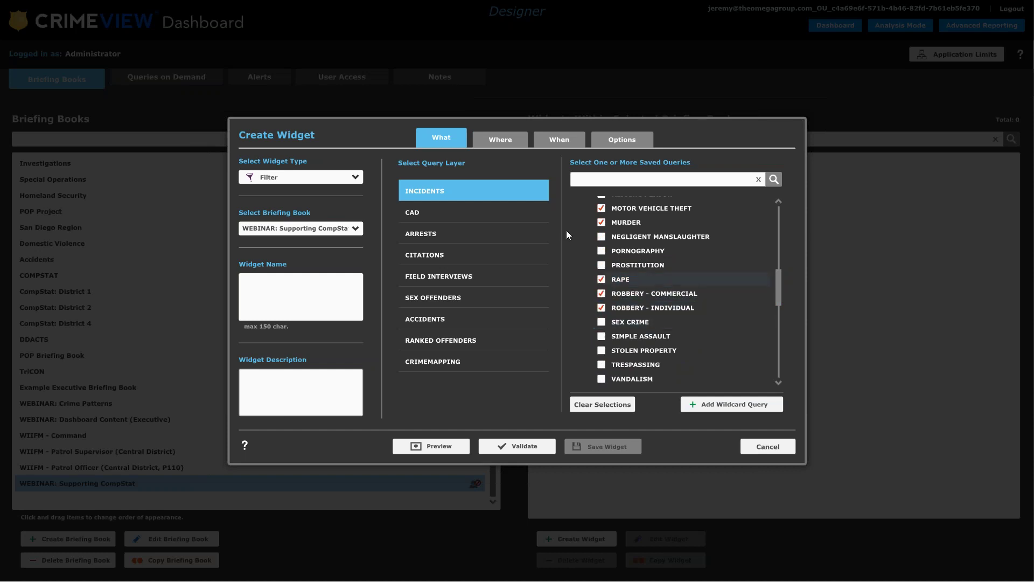
Re-enable Search by Location on the Where tab and restrict it to district GPD1.
click(499, 144)
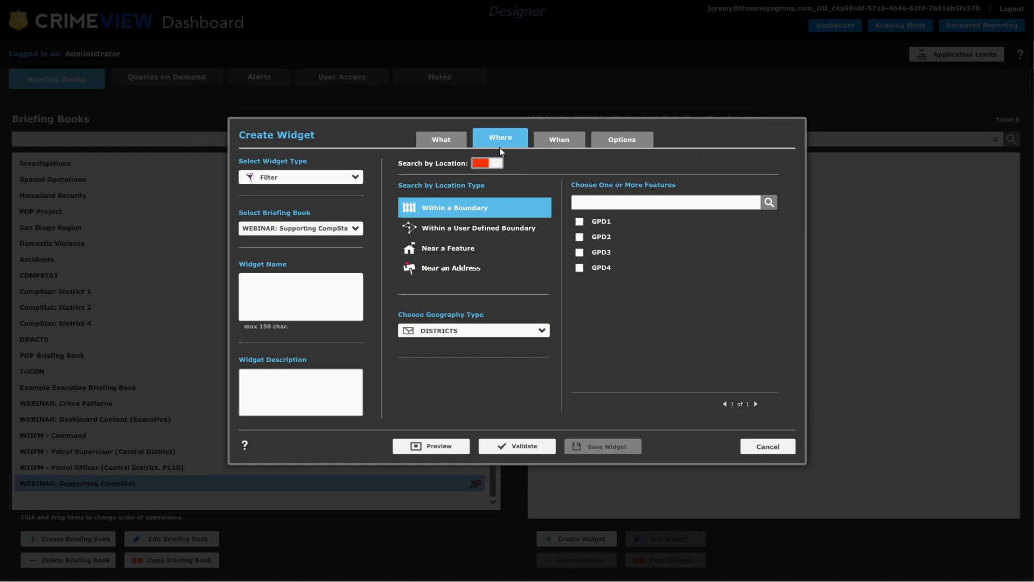
click(495, 163)
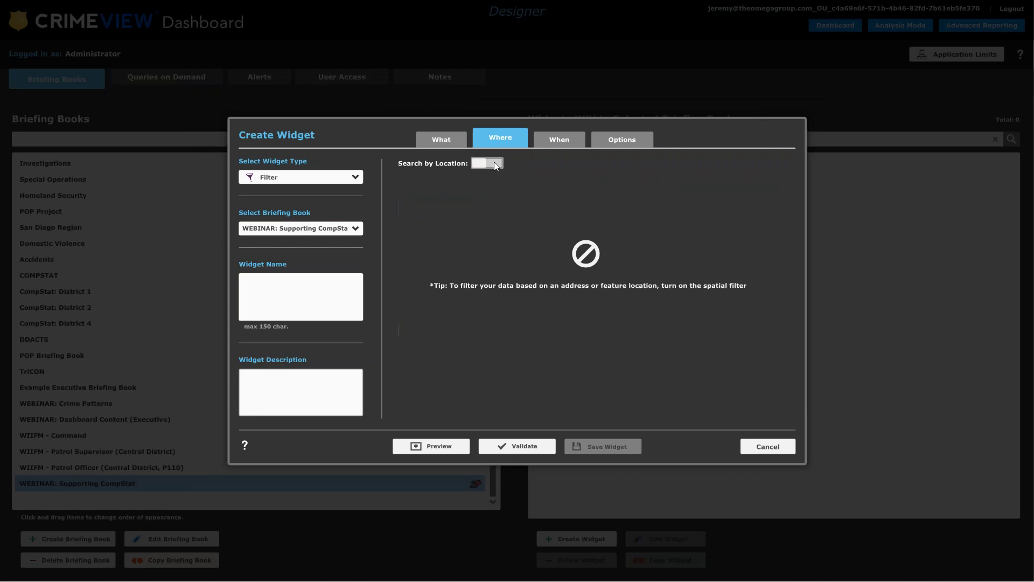
click(494, 162)
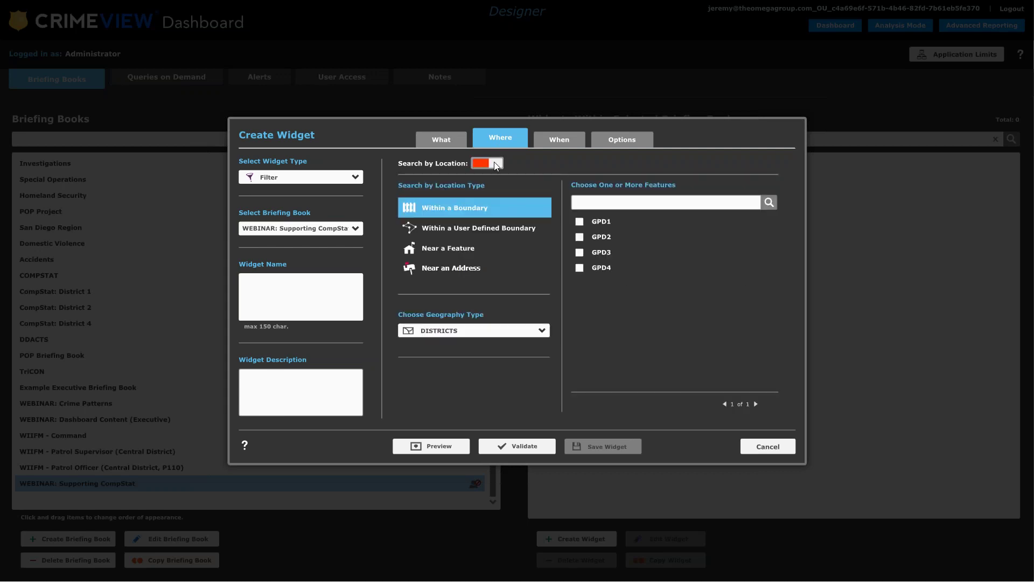
click(580, 222)
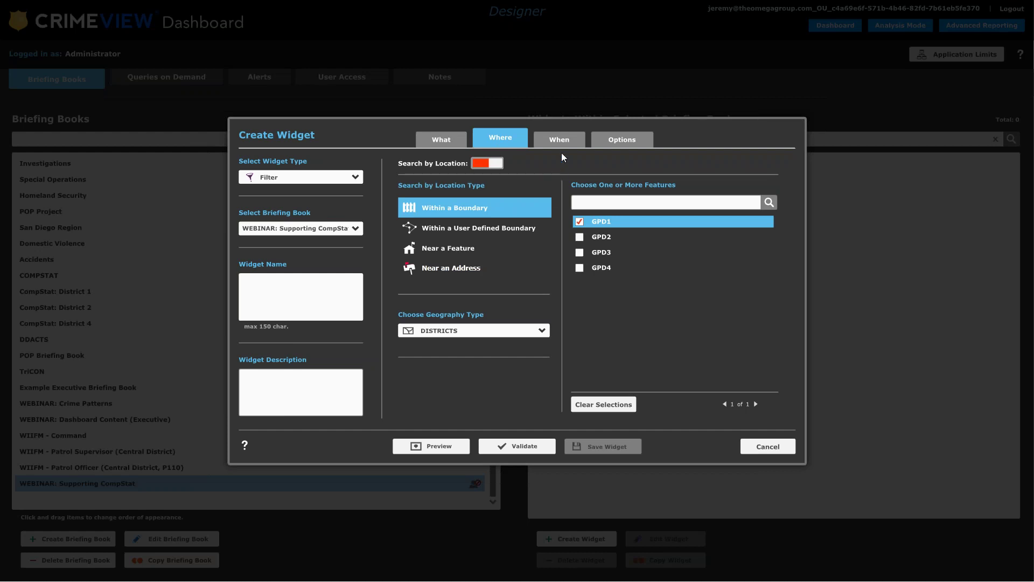
Show the When settings: previous 1 day from Yesterday, 00:00–23:59, all weekdays.
click(564, 138)
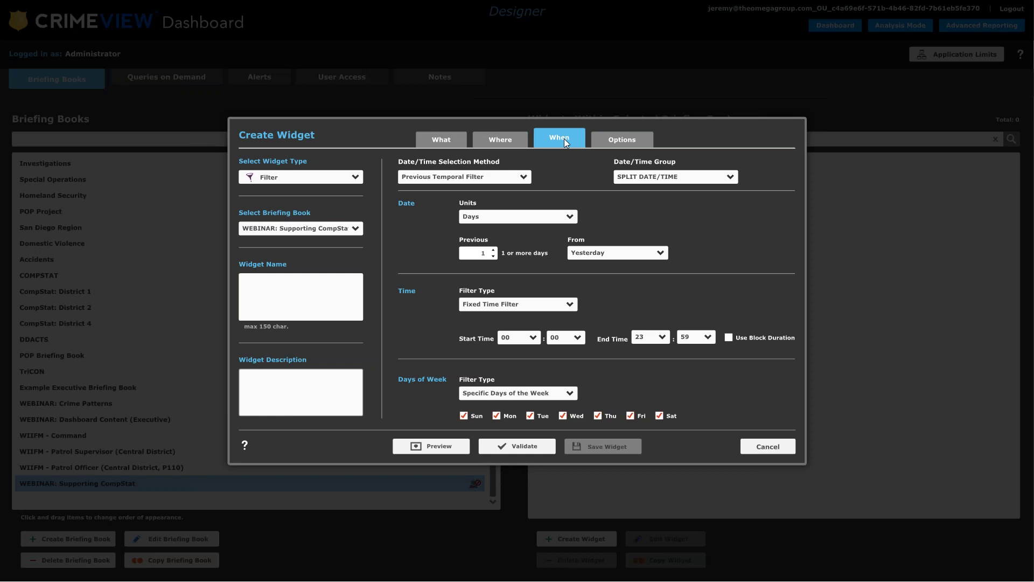
Switch the date/time method to Stats Interval Temporal Filter, keeping the 7 Days interval.
click(521, 178)
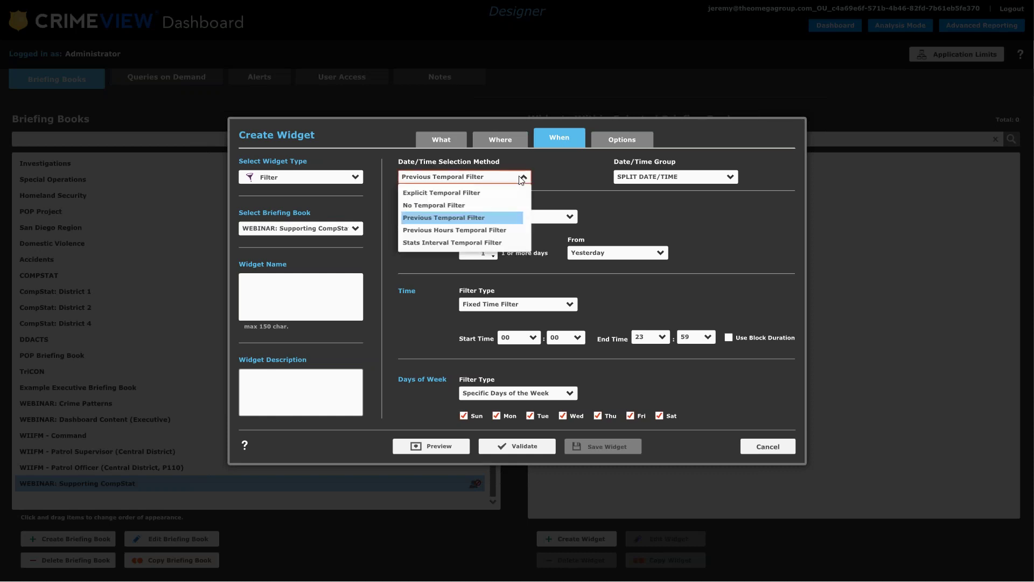
click(417, 243)
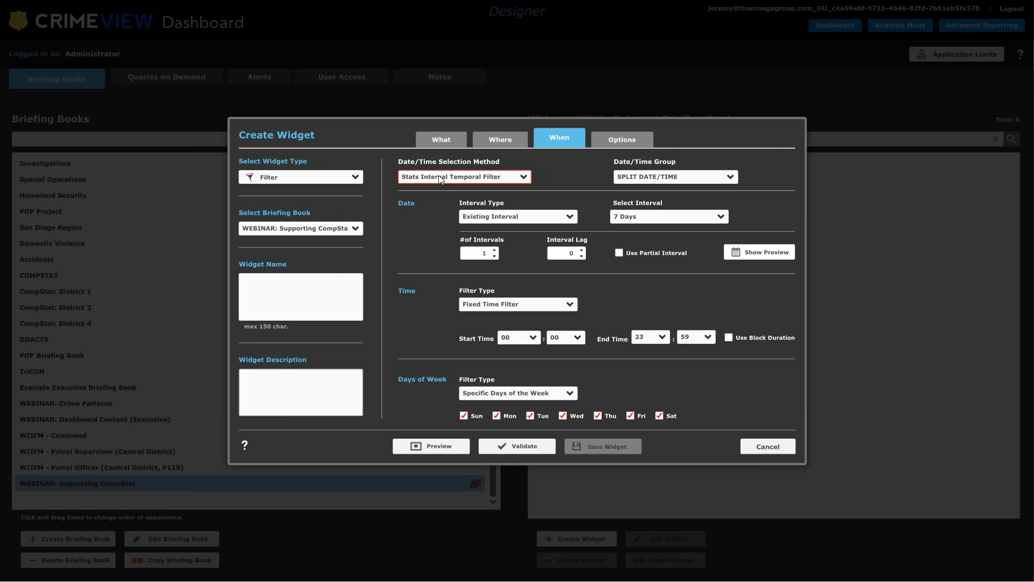
click(721, 217)
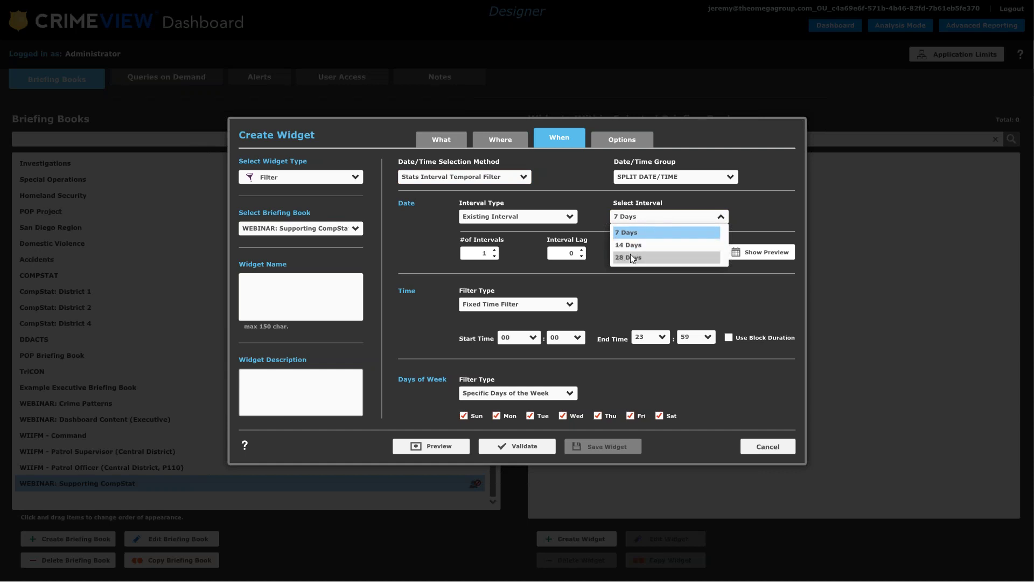
click(733, 210)
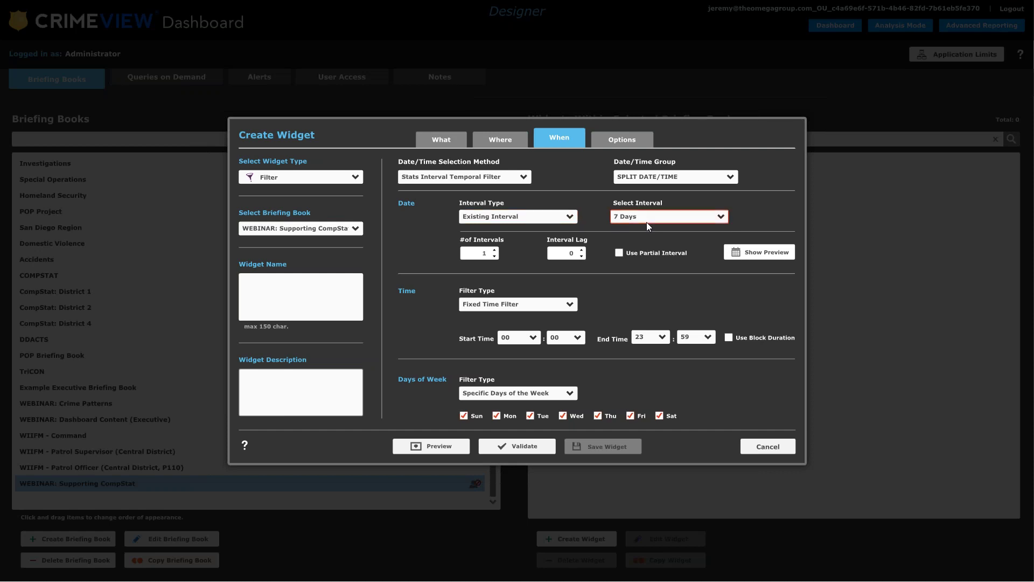
Raise Interval Lag to 1, checking the covered week on the April 2018 preview calendars.
click(755, 254)
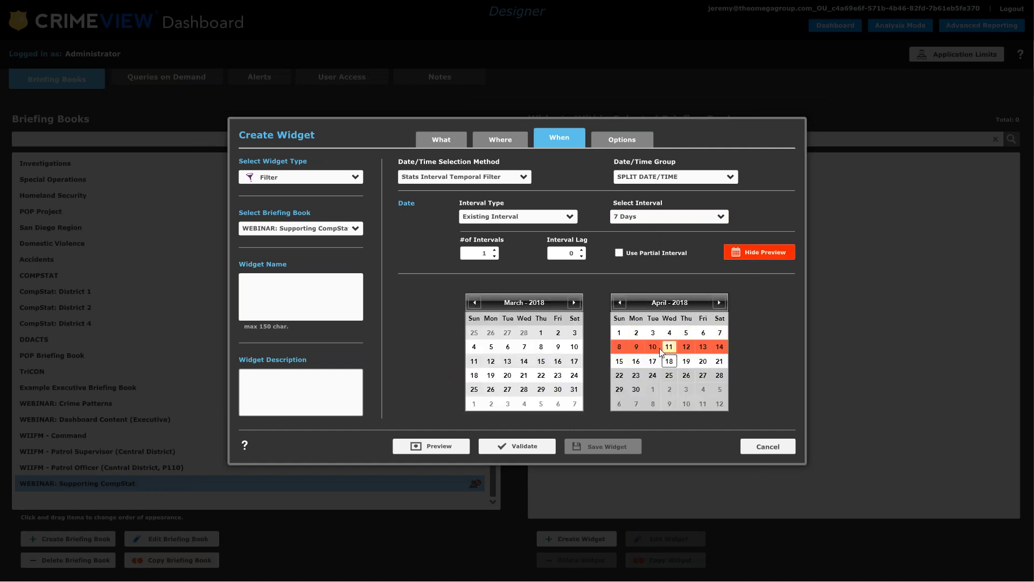
click(761, 253)
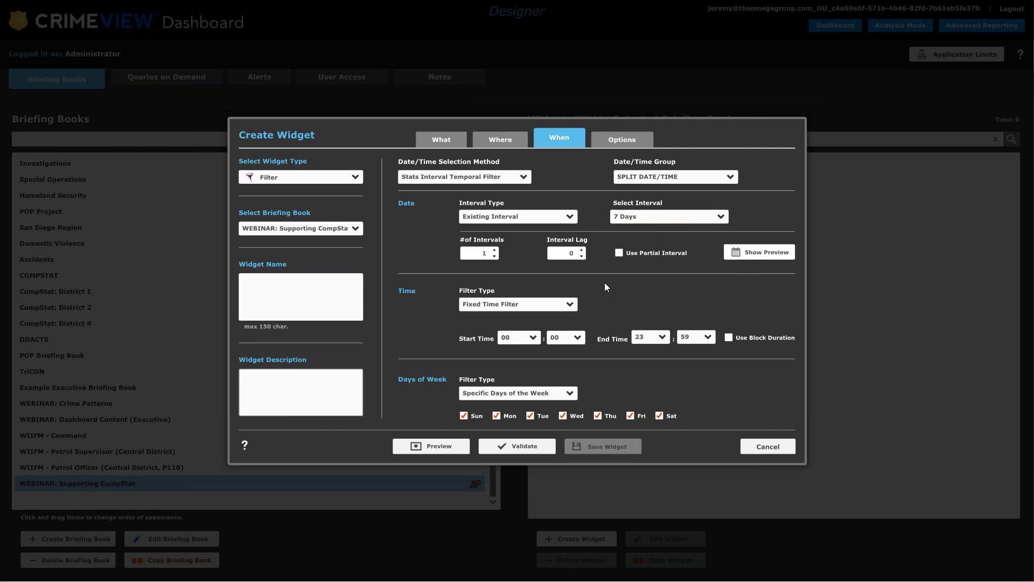
click(583, 250)
click(743, 256)
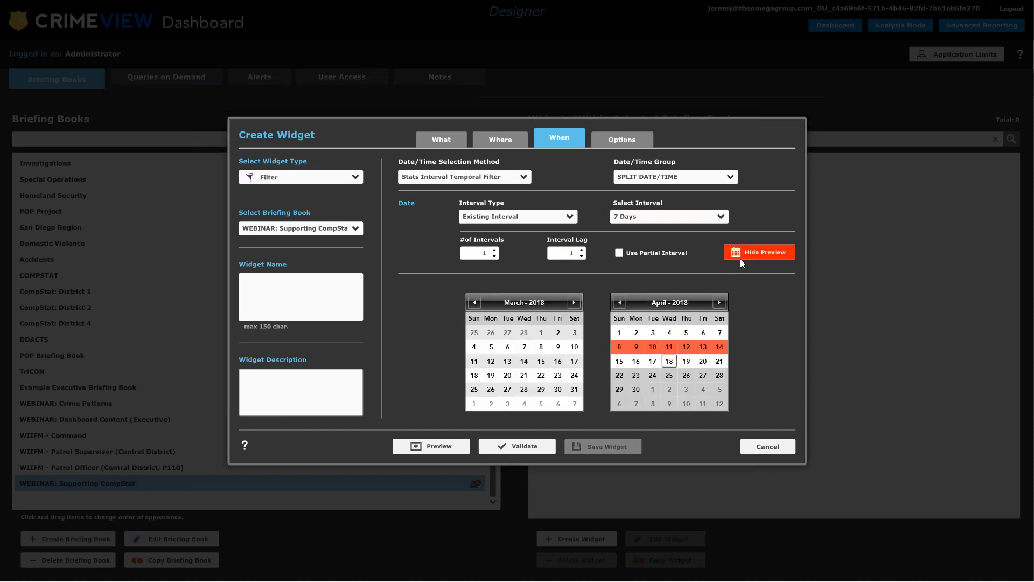
click(753, 259)
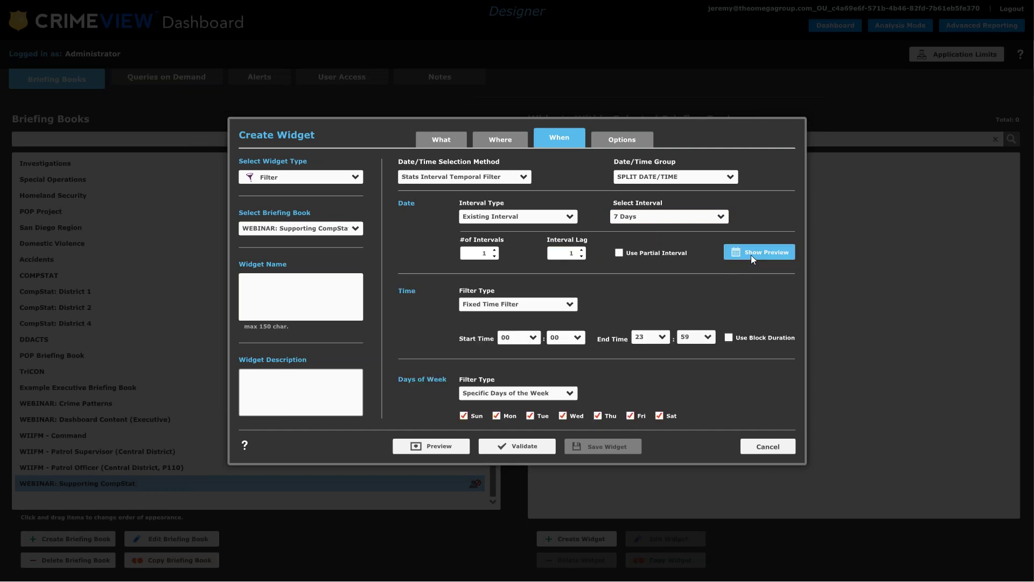
click(554, 219)
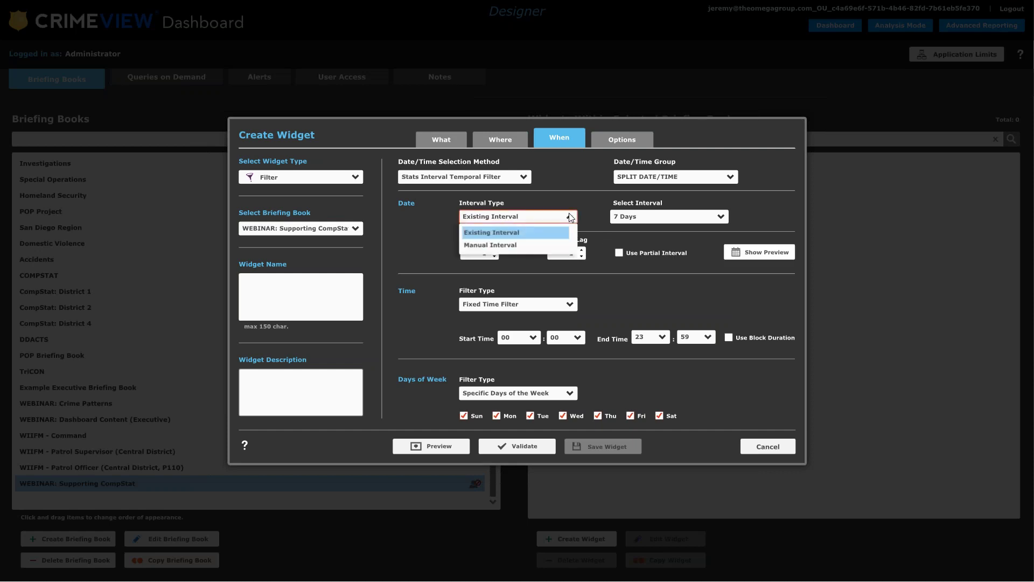
click(494, 245)
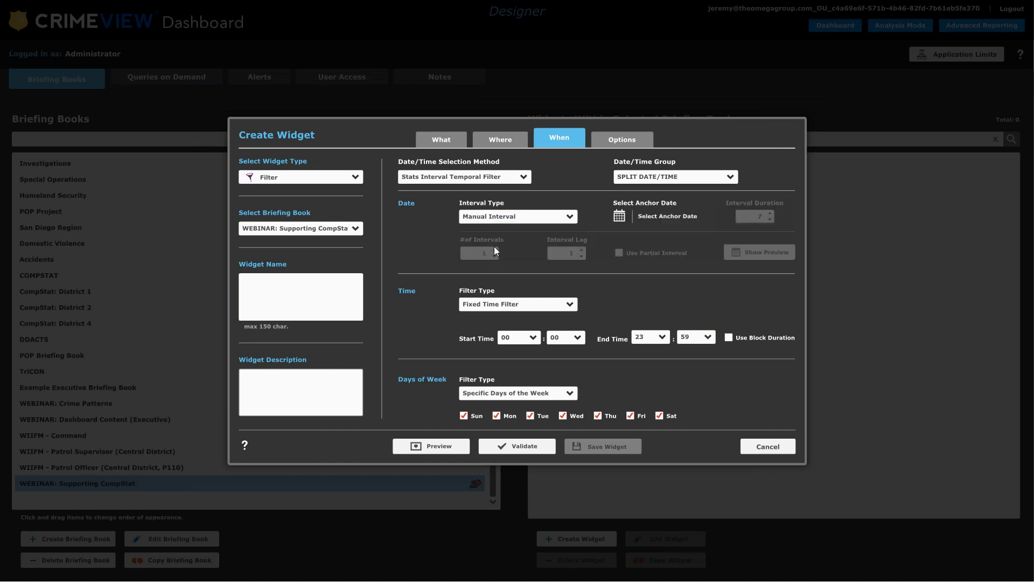
click(619, 216)
click(620, 216)
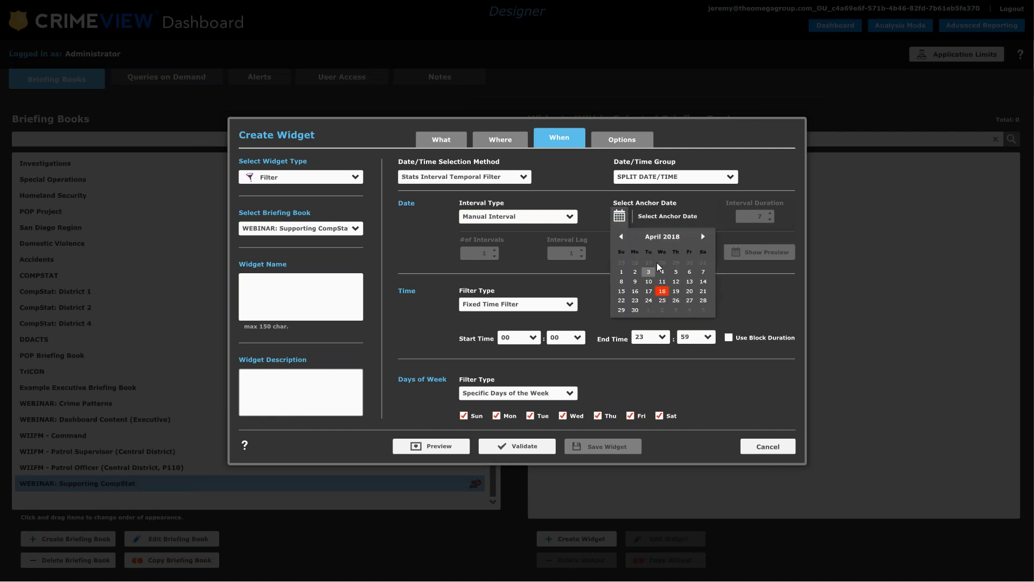
click(621, 237)
click(621, 237)
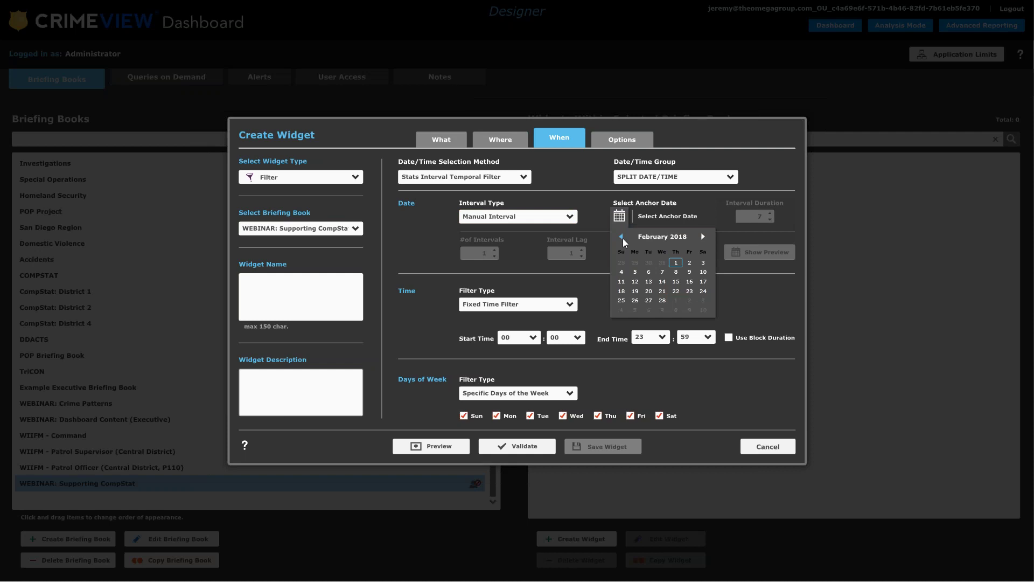
click(636, 271)
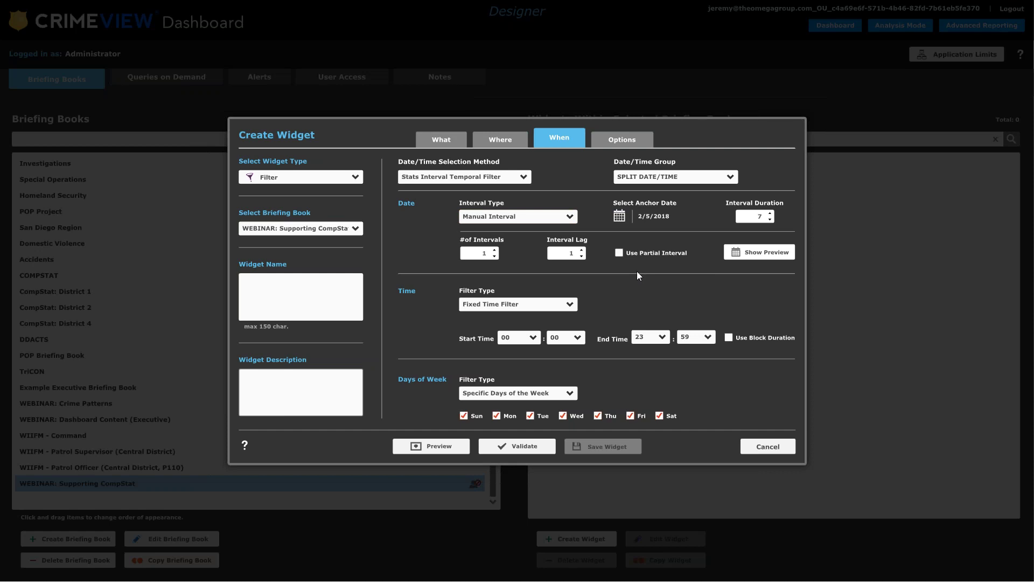
click(569, 217)
click(494, 234)
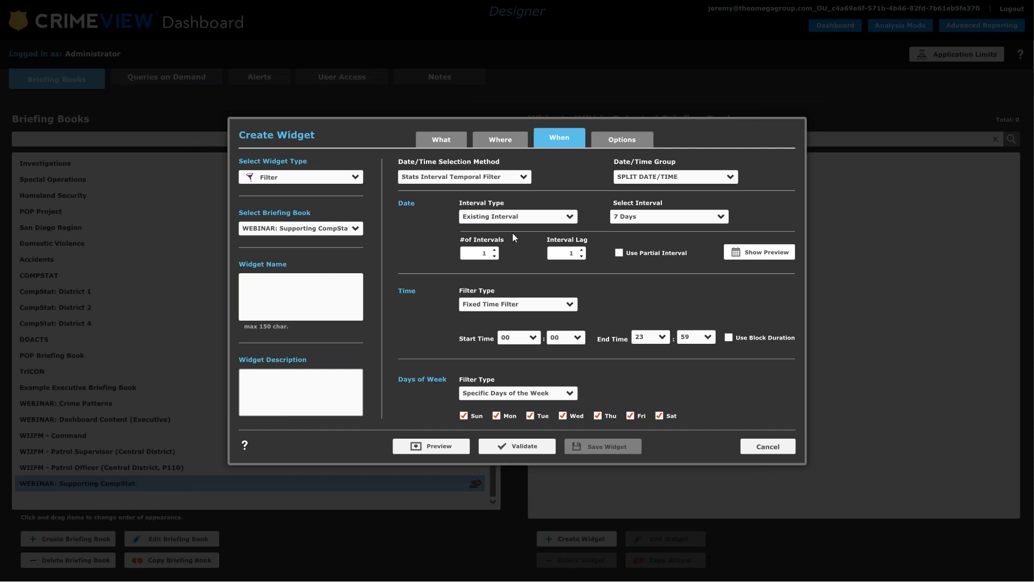
click(574, 255)
Return Interval Lag to 0 and name the widget 'Report Week Part 1 Crime'.
click(580, 256)
click(291, 290)
text(Repo)
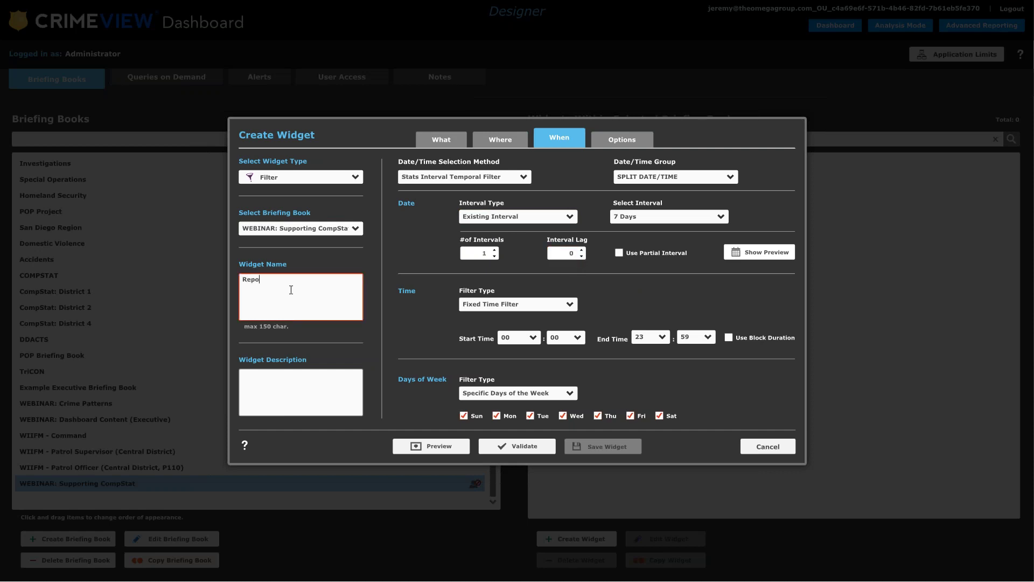
text(rt Wekk part 1 Crime)
key(BackSpace)
text(e)
key(BackSpace)
text(P)
Copy the widget name into Result Layer Name on the Options tab.
click(478, 238)
click(573, 253)
drag(350, 279, 241, 279)
key(ctrl+c)
click(617, 136)
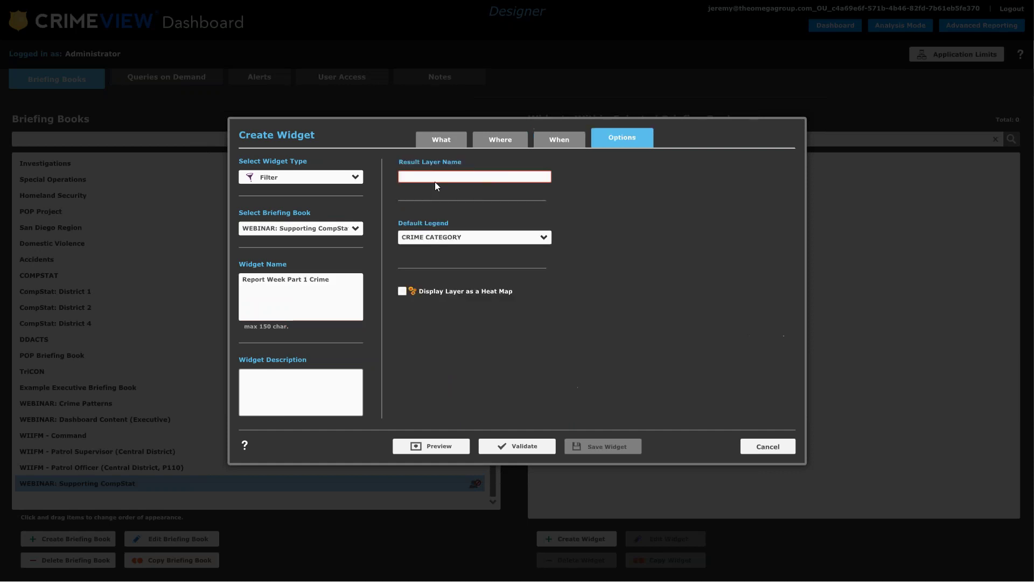
key(ctrl+v)
Preview the 29 crime records on the map, then save the Report Week Part 1 Crime widget.
click(437, 444)
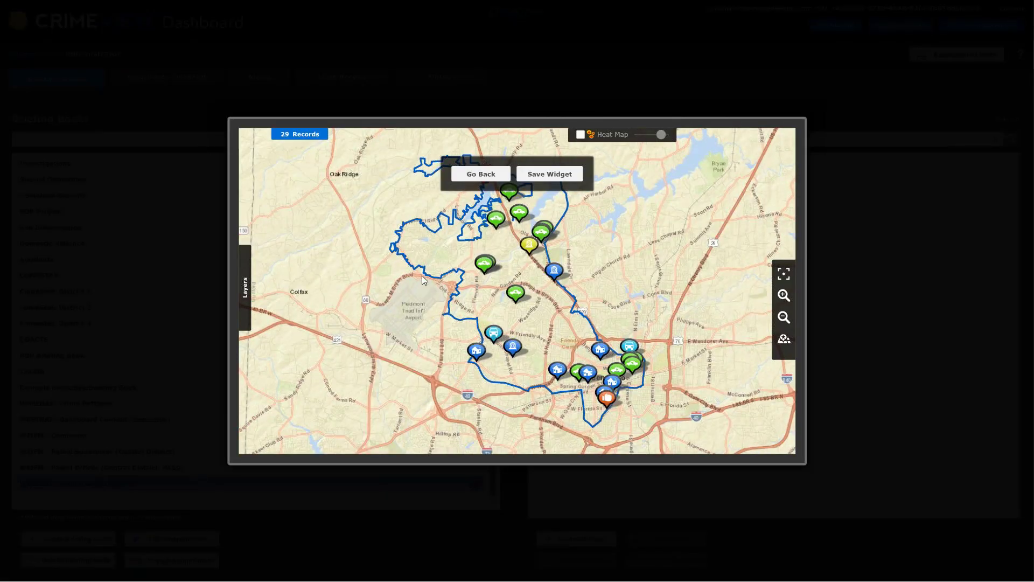
click(536, 174)
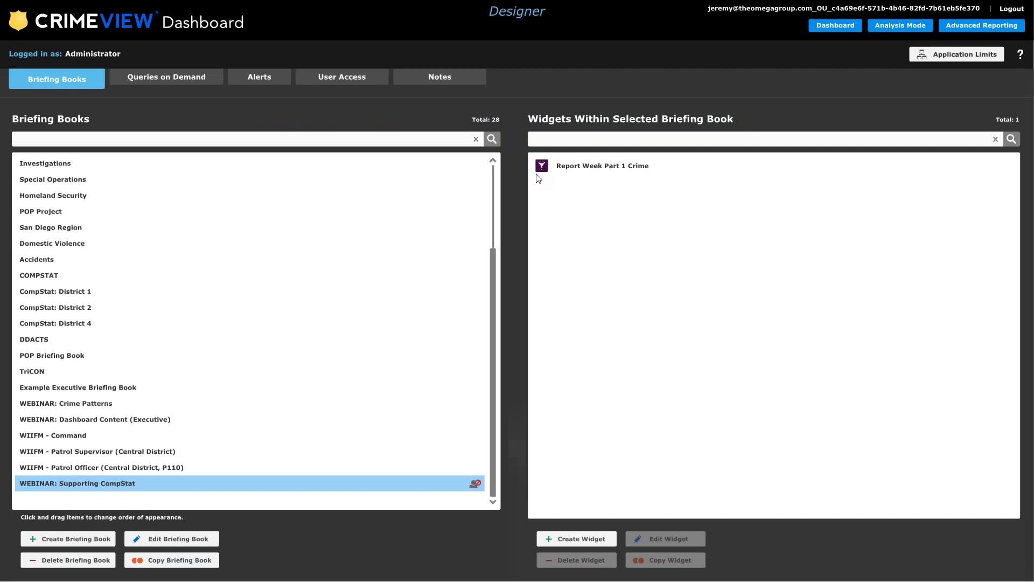
Copy the Report Week Part 1 Crime widget as 'Previous Week Part 1 Crime' and select the new copy.
click(593, 169)
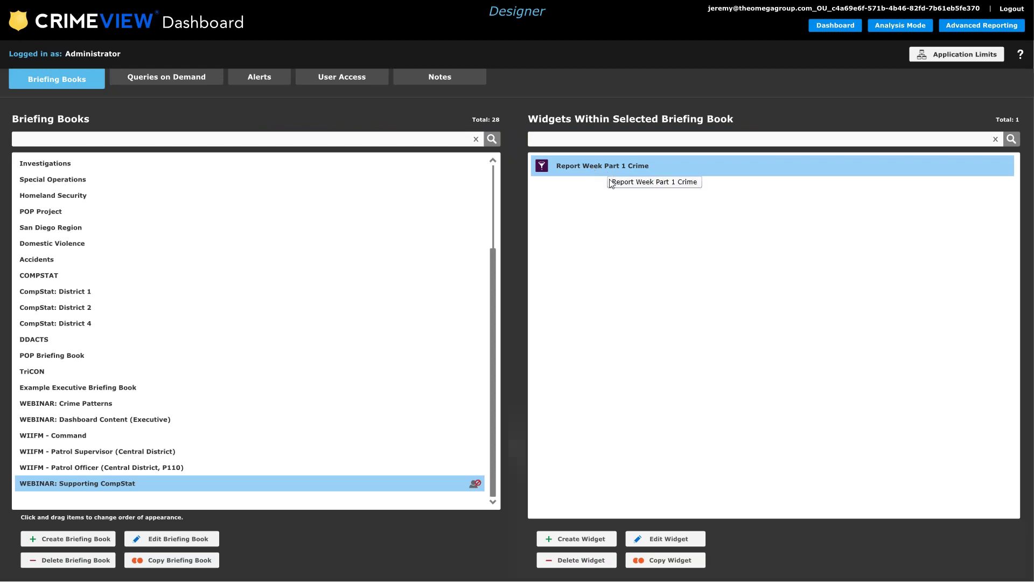
click(654, 558)
click(432, 289)
drag(432, 289, 403, 287)
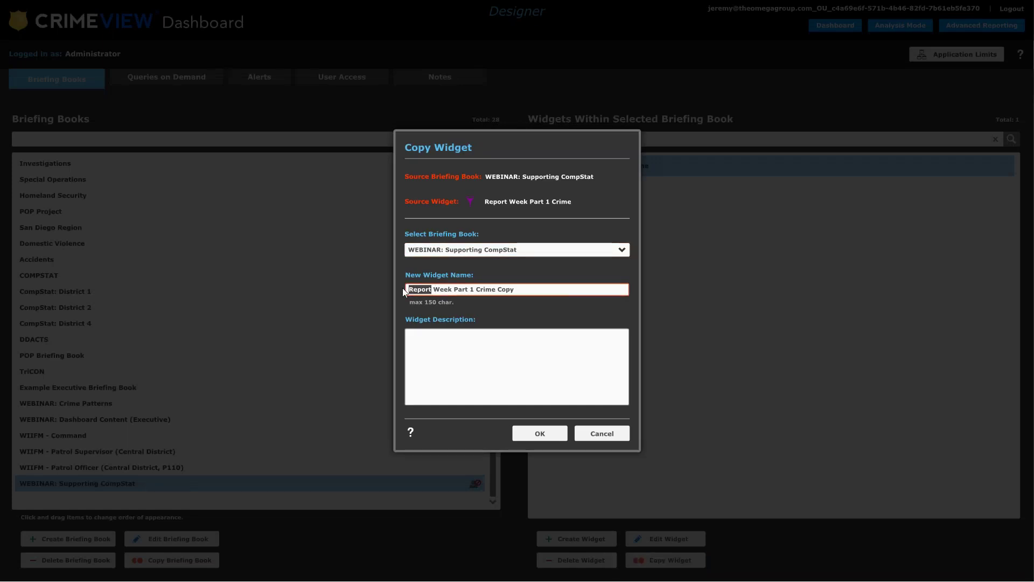
text(Prev)
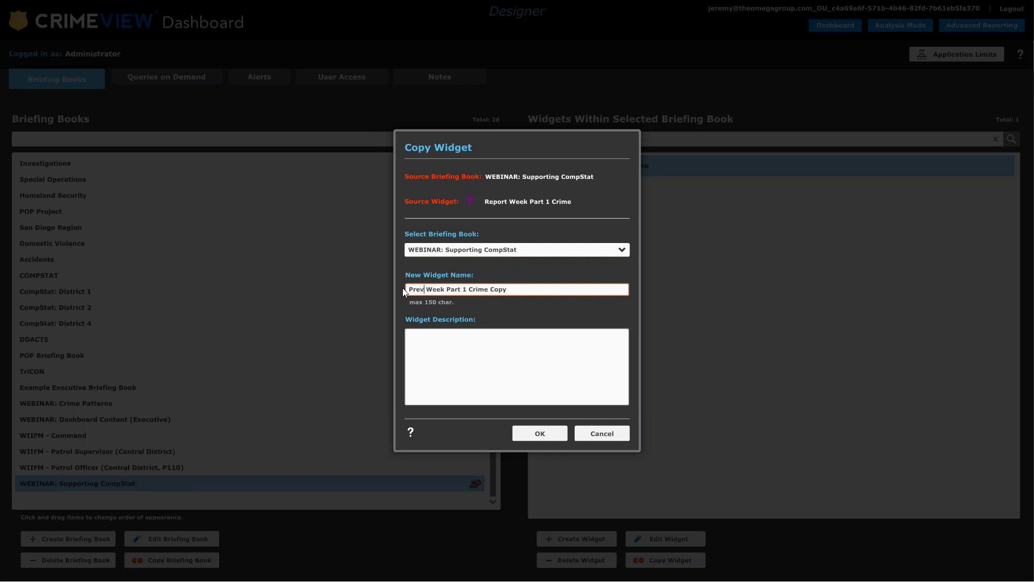
text(ious)
click(534, 289)
key(BackSpace)
key(BackSpace)
key(BackSpace)
key(BackSpace)
click(545, 433)
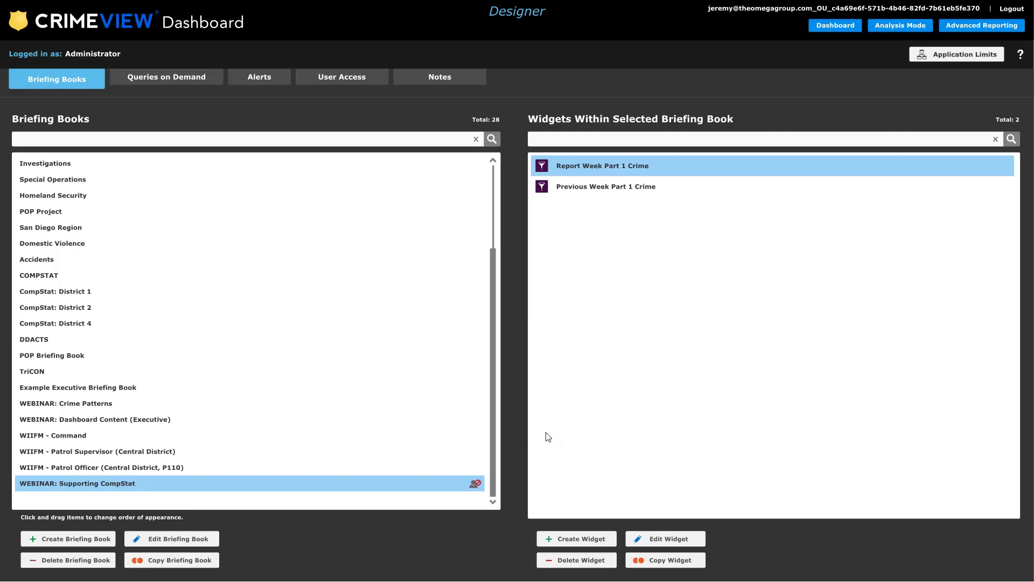
click(605, 189)
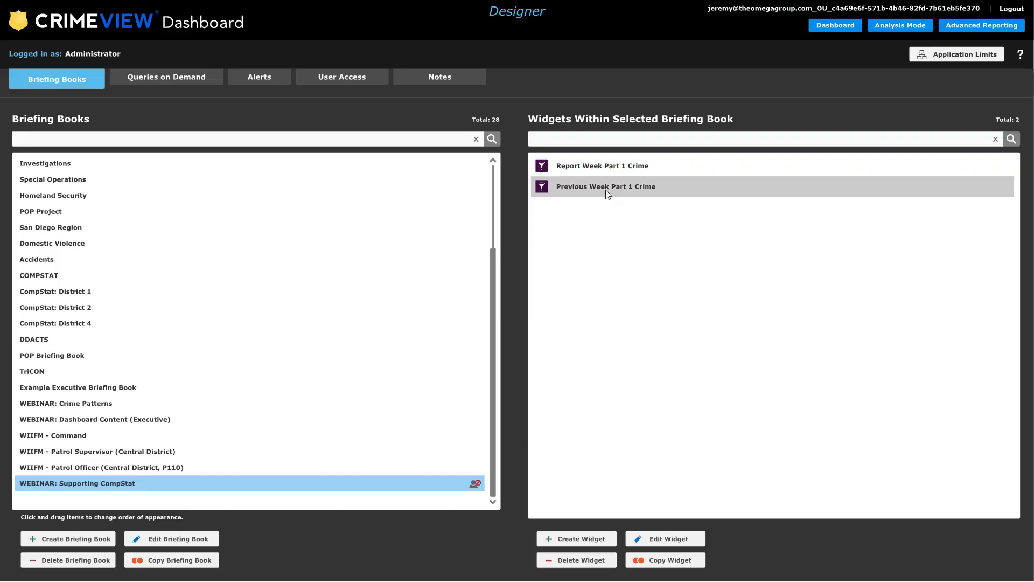
Set the widget's interval lag to 1 and preview the shifted date range.
click(673, 537)
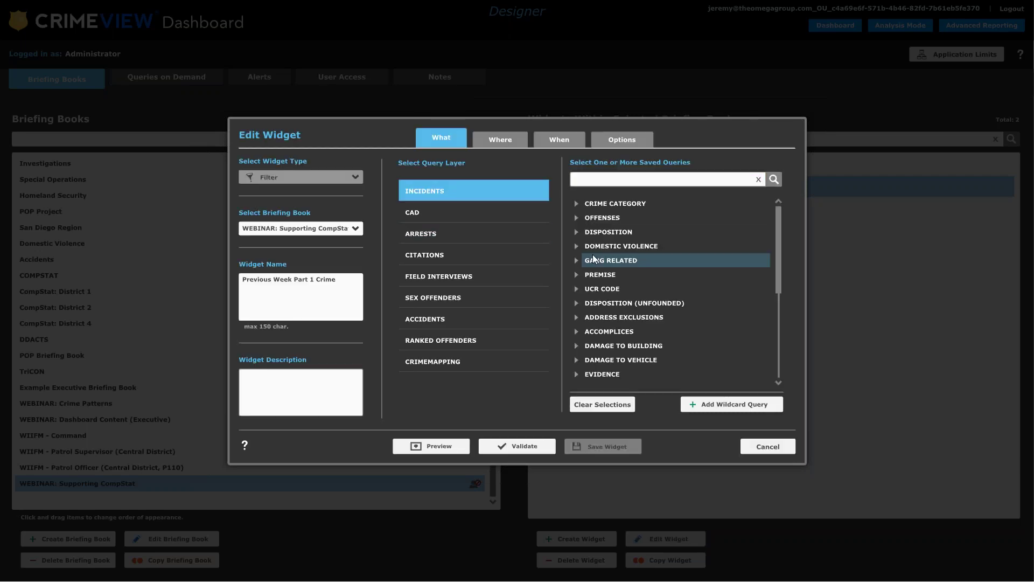
click(502, 147)
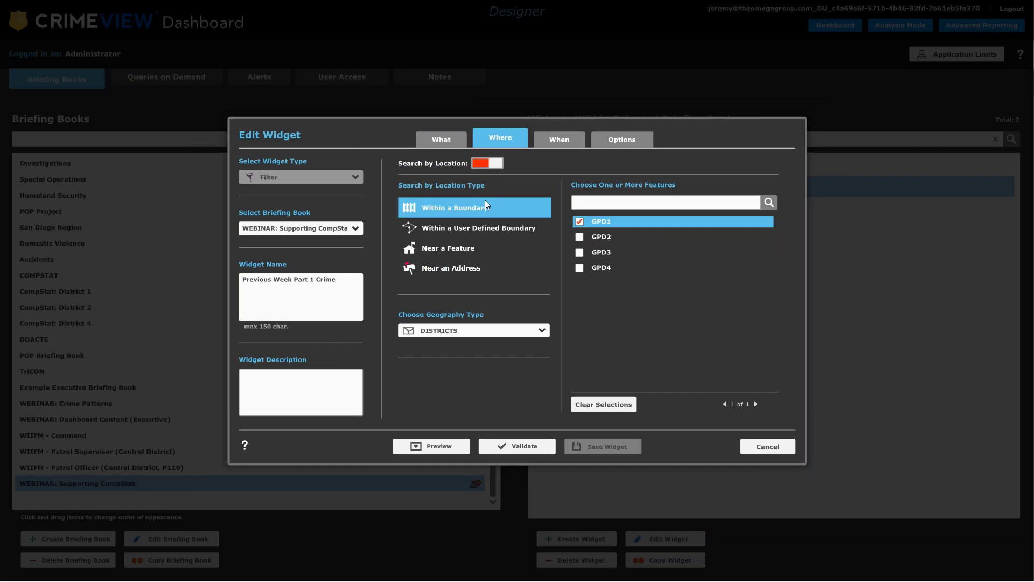
click(561, 138)
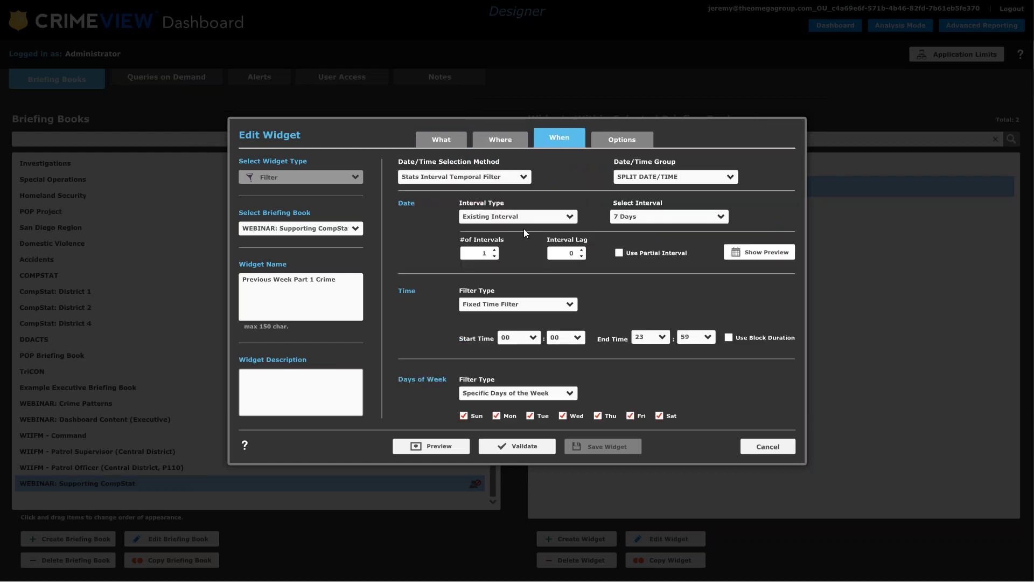
click(582, 250)
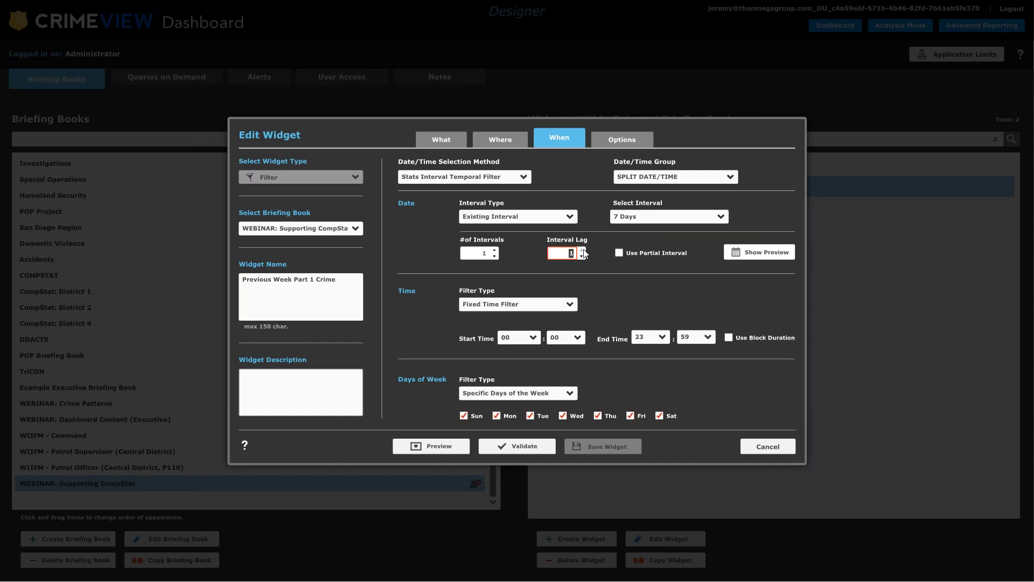
click(741, 250)
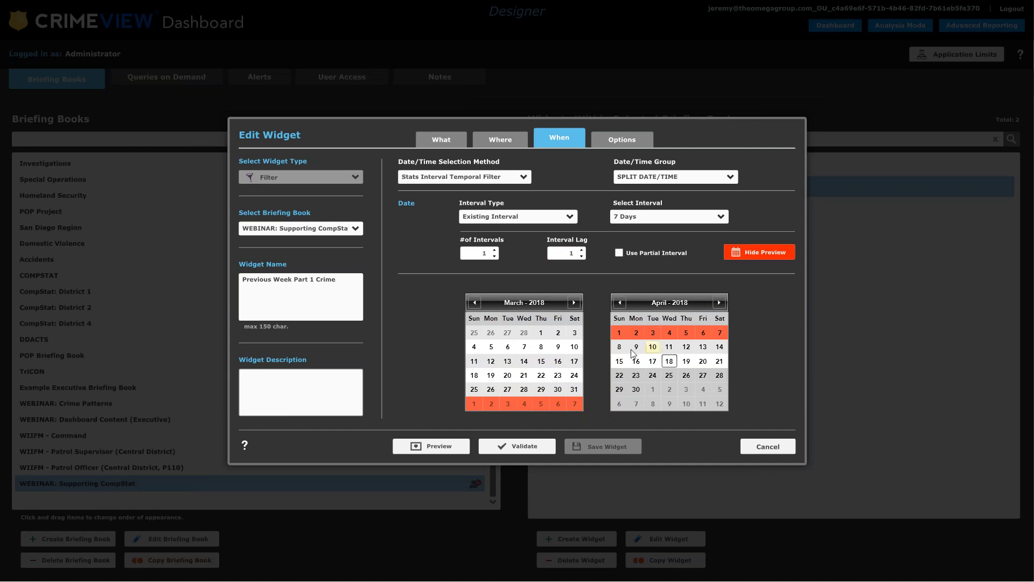
click(758, 256)
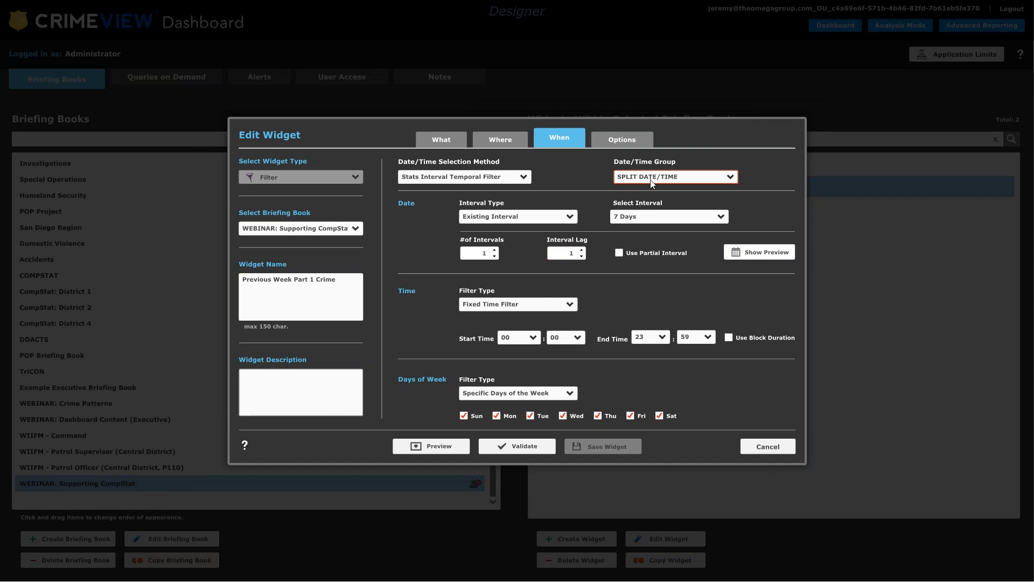
Rename the result layer to 'Previous Week Part 1 Crime', then validate and save the widget.
click(622, 139)
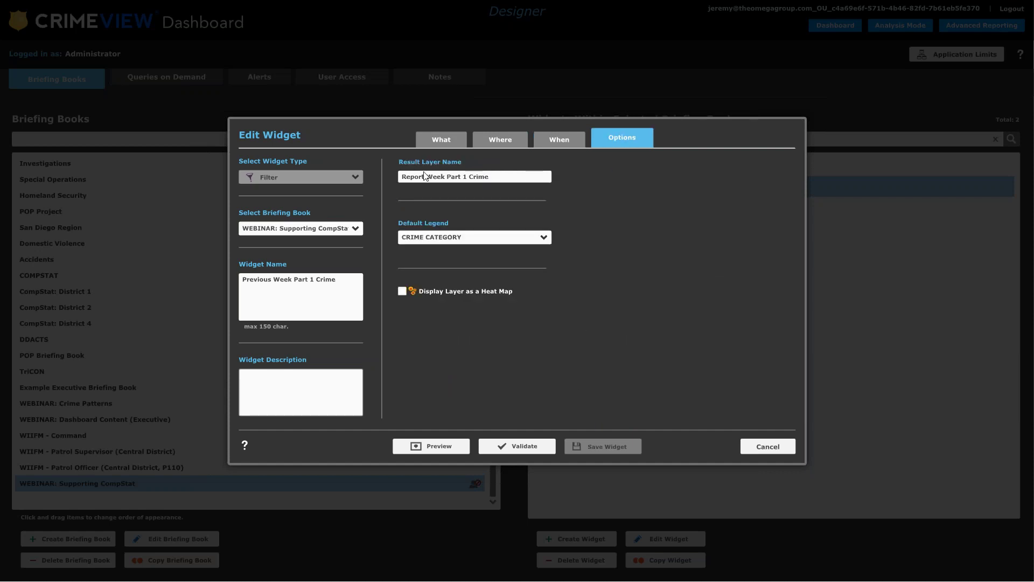
drag(426, 177, 398, 176)
text(Previous)
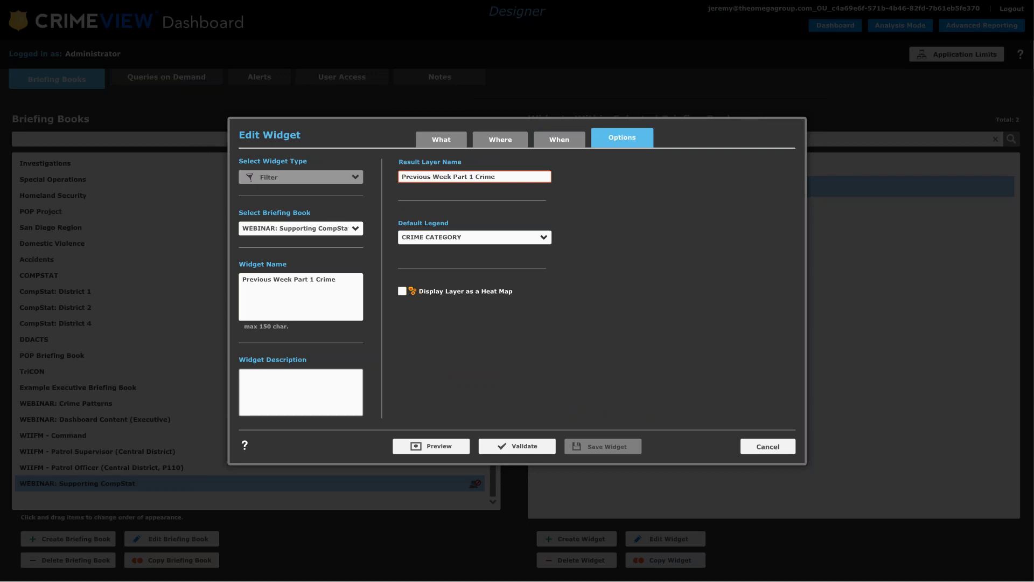
click(499, 446)
click(600, 443)
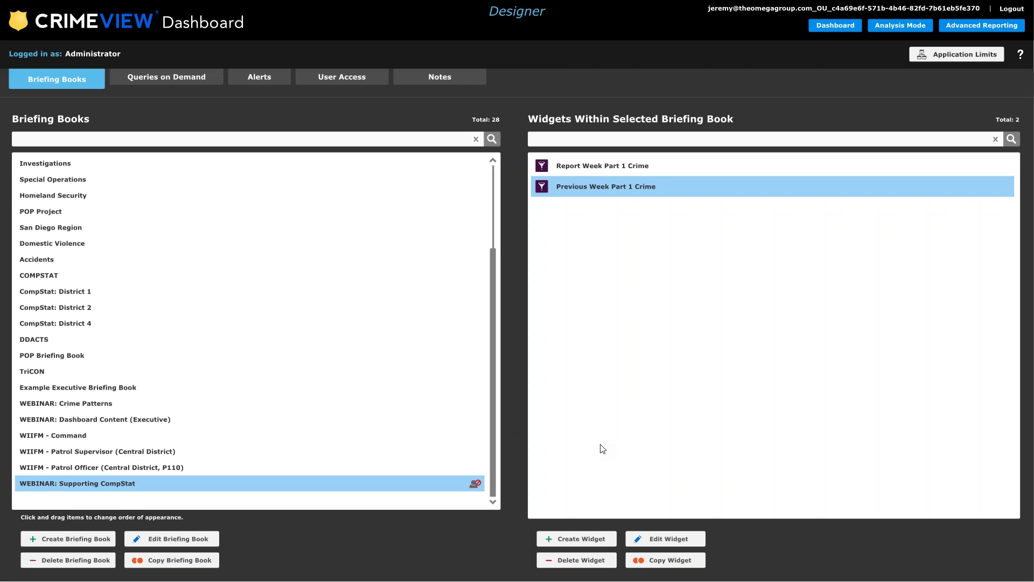
Copy Previous Week Part 1 Crime under the name 'Report Week Last Year Part 1 Crime'.
click(662, 560)
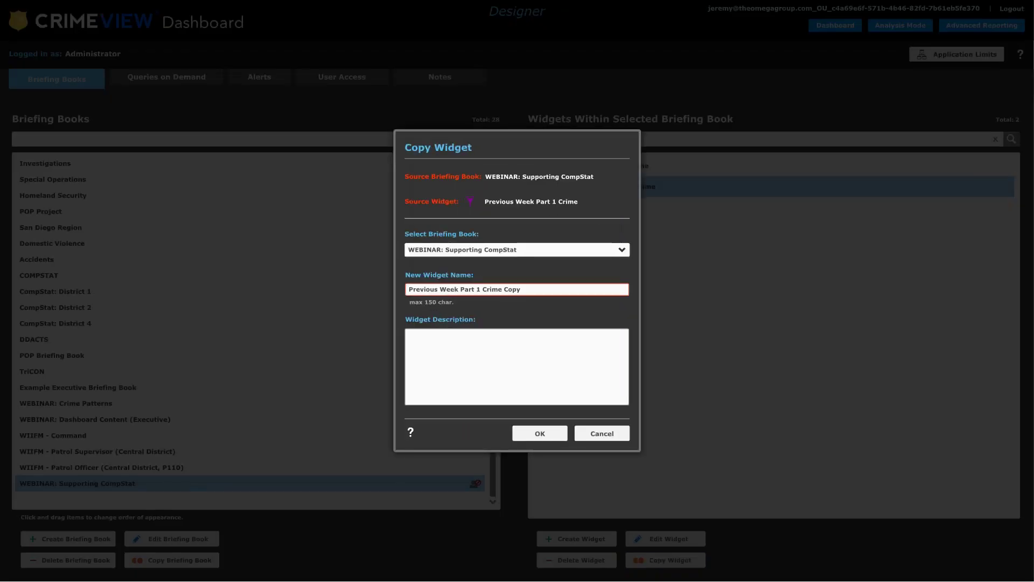
double_click(423, 289)
text(Report)
click(489, 290)
click(455, 291)
text(Last Year)
click(555, 286)
key(BackSpace)
key(BackSpace)
key(BackSpace)
key(BackSpace)
key(BackSpace)
key(Tab)
drag(528, 290, 424, 294)
key(ctrl+c)
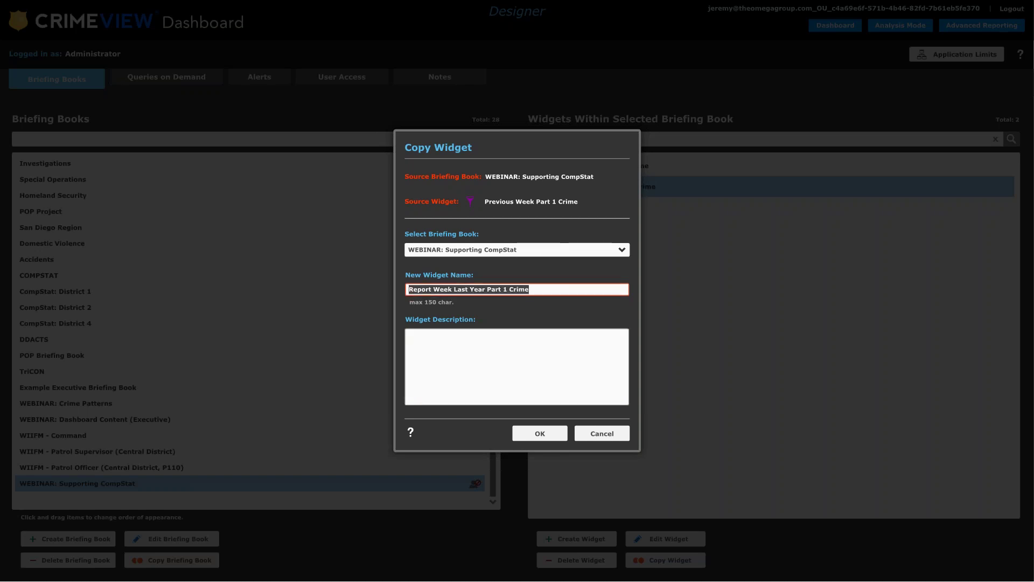
click(536, 432)
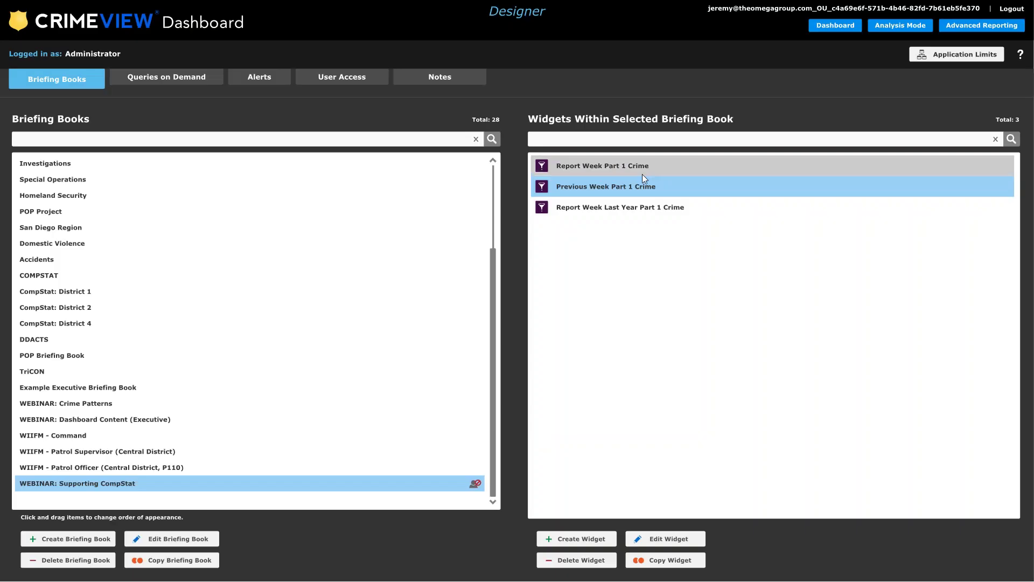
Set the Report Week Last Year Part 1 Crime widget's interval lag to 52.
click(603, 207)
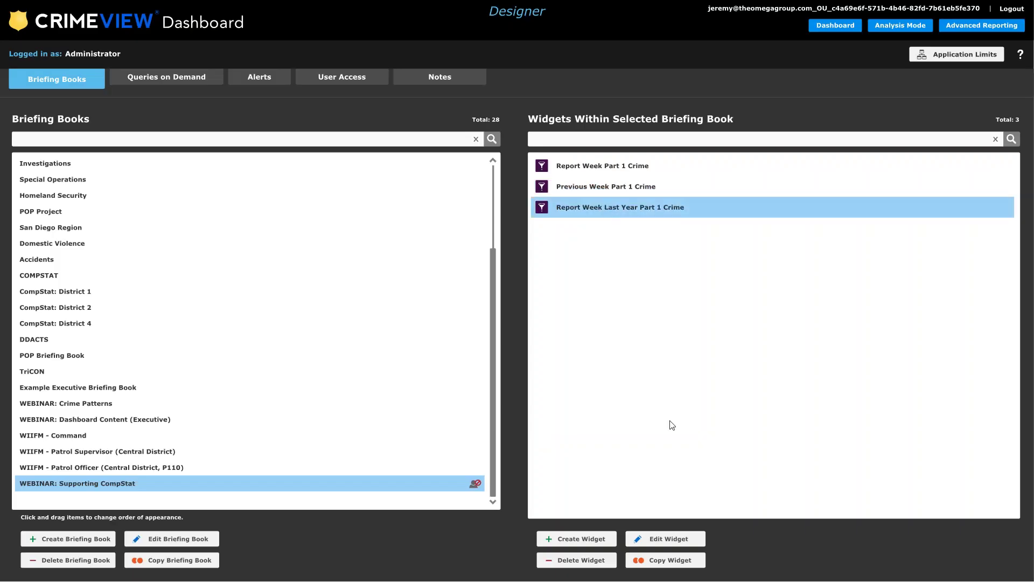
click(655, 534)
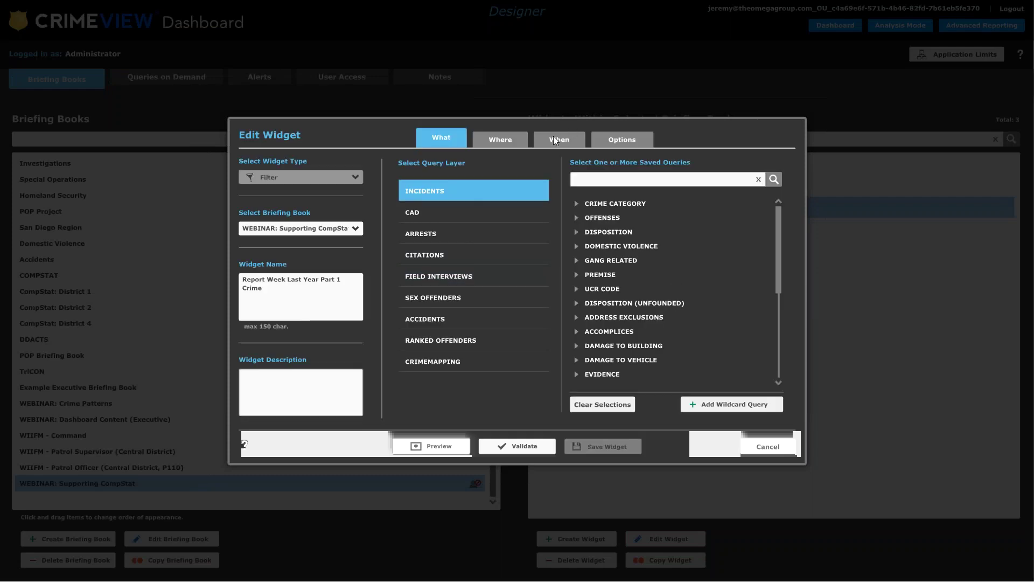
click(555, 137)
click(570, 253)
text(52)
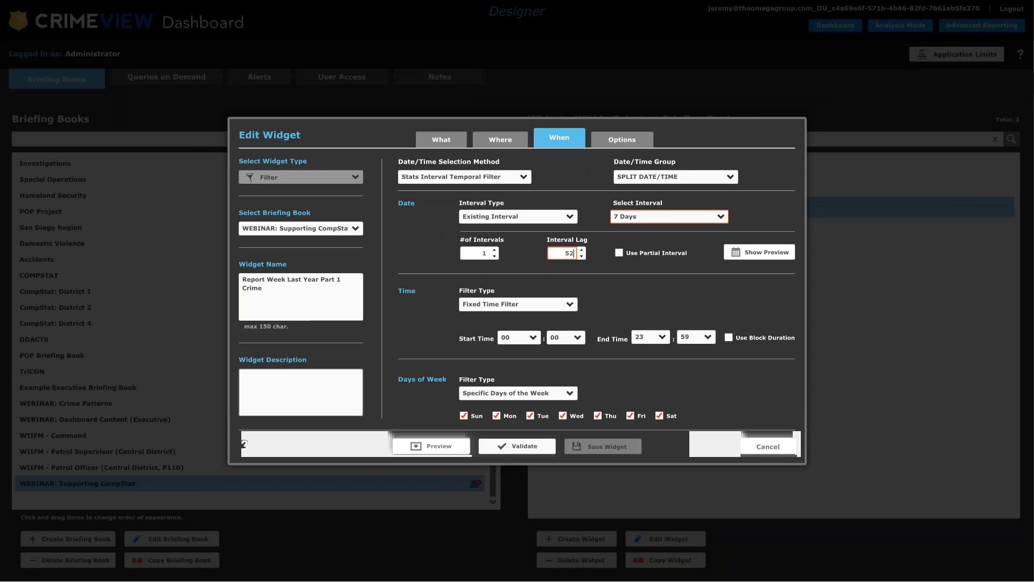
Paste 'Report Week Last Year Part 1 Crime' as the result layer name, then validate and save.
click(635, 144)
drag(498, 177, 386, 183)
key(ctrl+v)
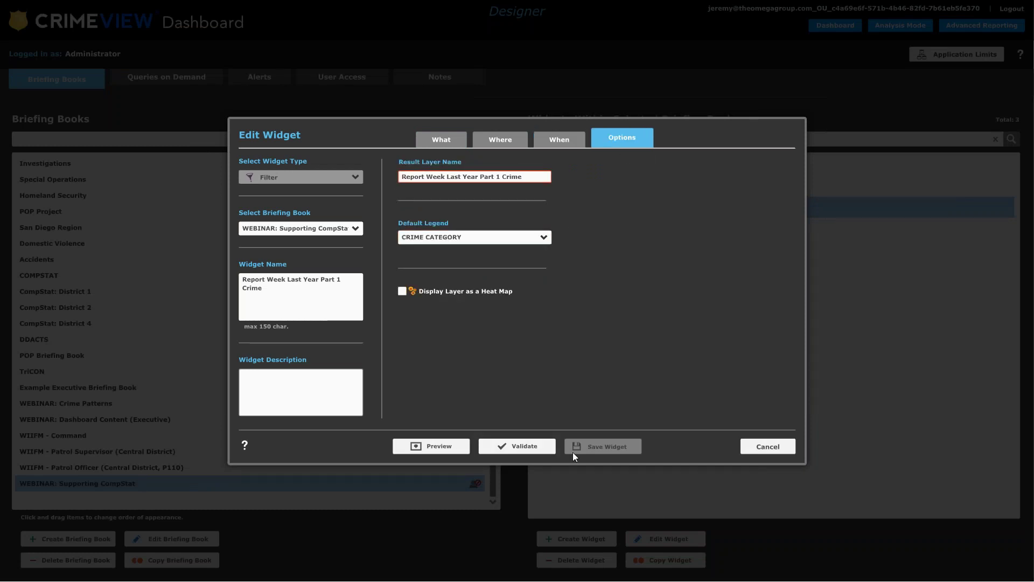
click(528, 444)
click(600, 445)
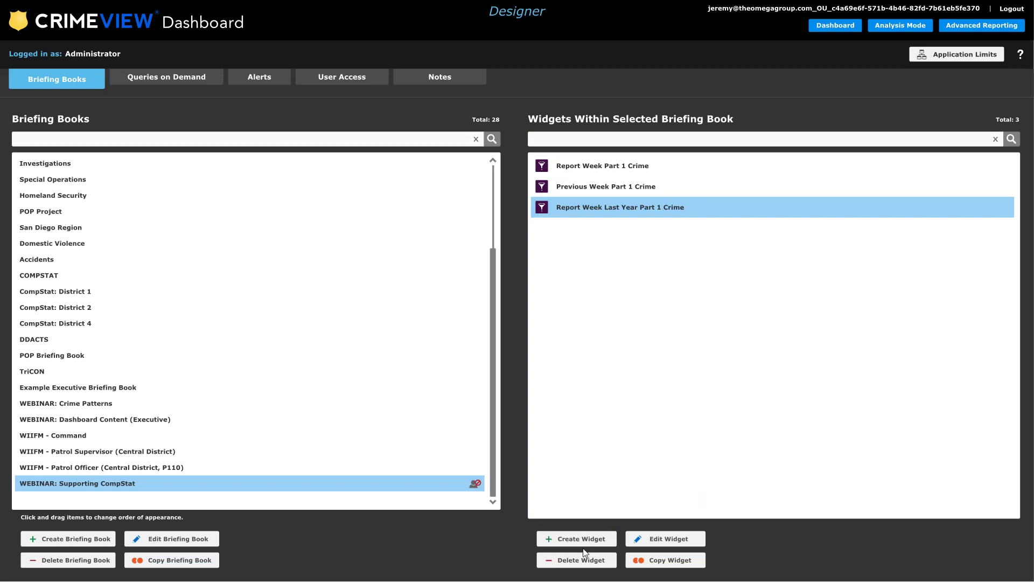
Copy the Report Week Last Year widget as 'Current Week Part 1 Crime'.
click(668, 560)
click(555, 289)
drag(421, 289, 380, 289)
text(Current)
click(548, 293)
key(BackSpace)
key(BackSpace)
key(BackSpace)
key(BackSpace)
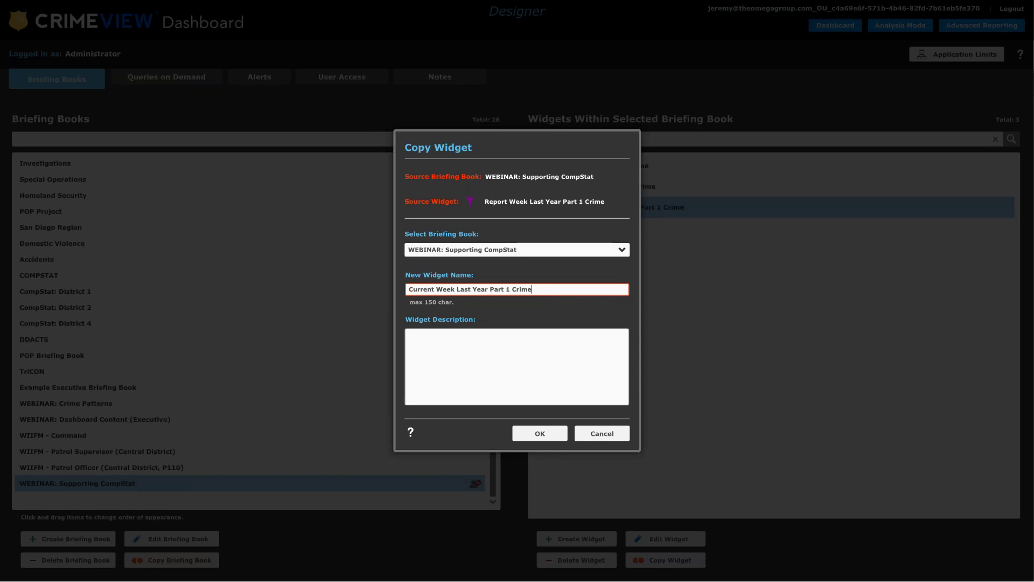
key(BackSpace)
click(491, 288)
key(BackSpace)
key(BackSpace)
key(BackSpace)
key(BackSpace)
key(BackSpace)
key(BackSpace)
key(BackSpace)
key(BackSpace)
key(BackSpace)
key(BackSpace)
click(531, 430)
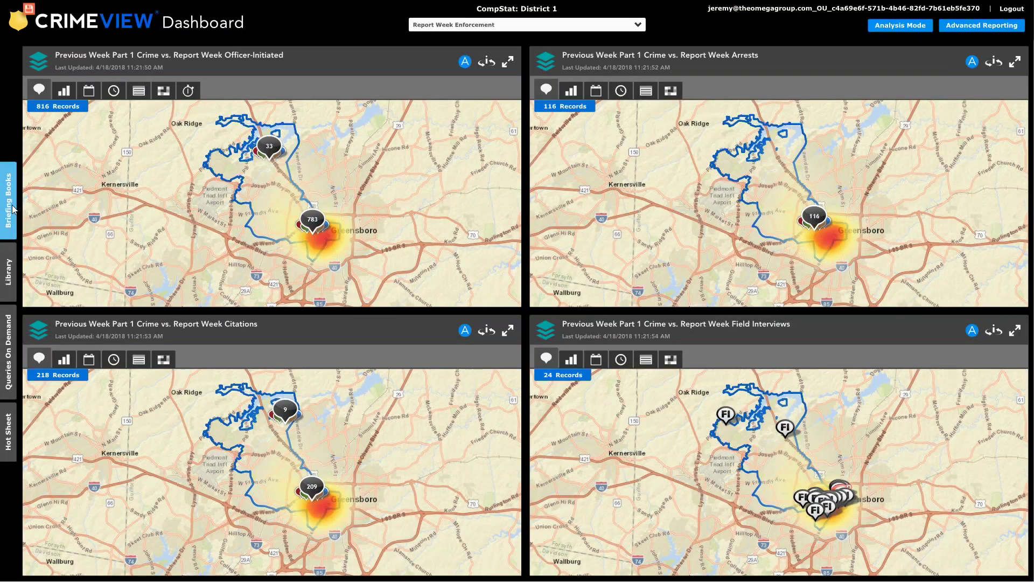
Switch to the WEBINAR: Supporting CompStat briefing book without saving layout changes.
click(10, 209)
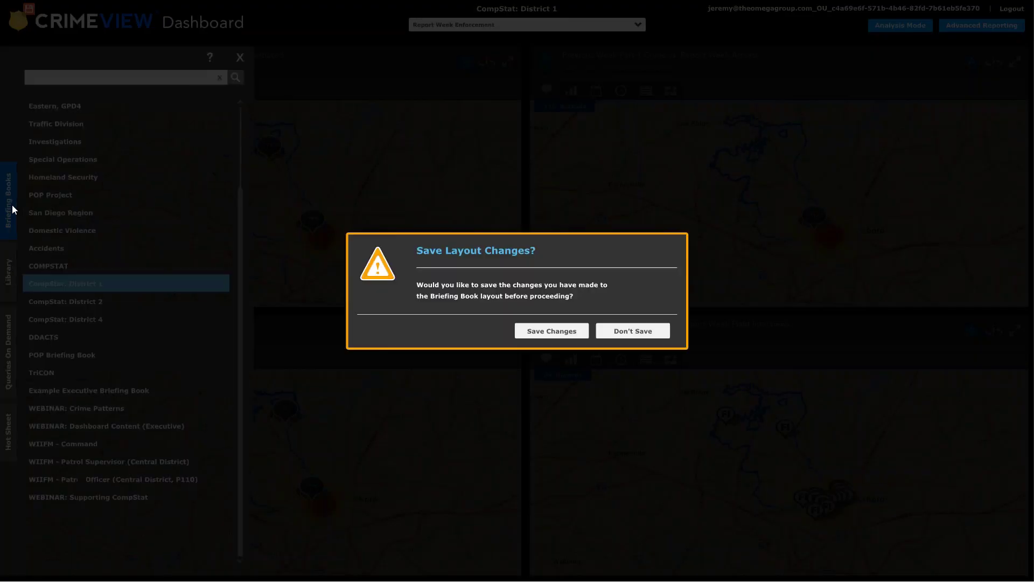
click(631, 331)
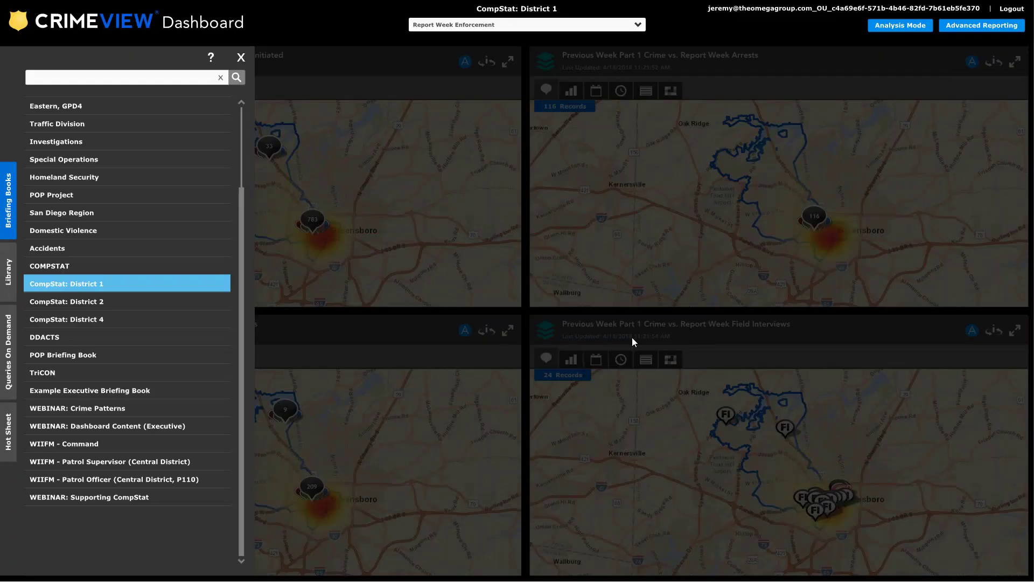
click(62, 500)
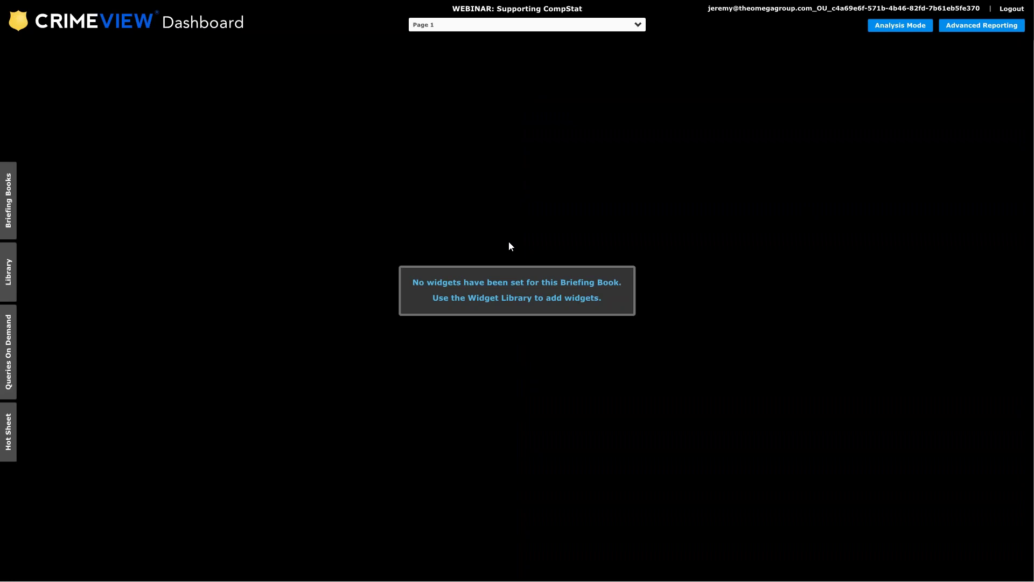
Add the Previous Week, Report Week Last Year and Current Week Part 1 Crime widgets from the Library.
click(8, 275)
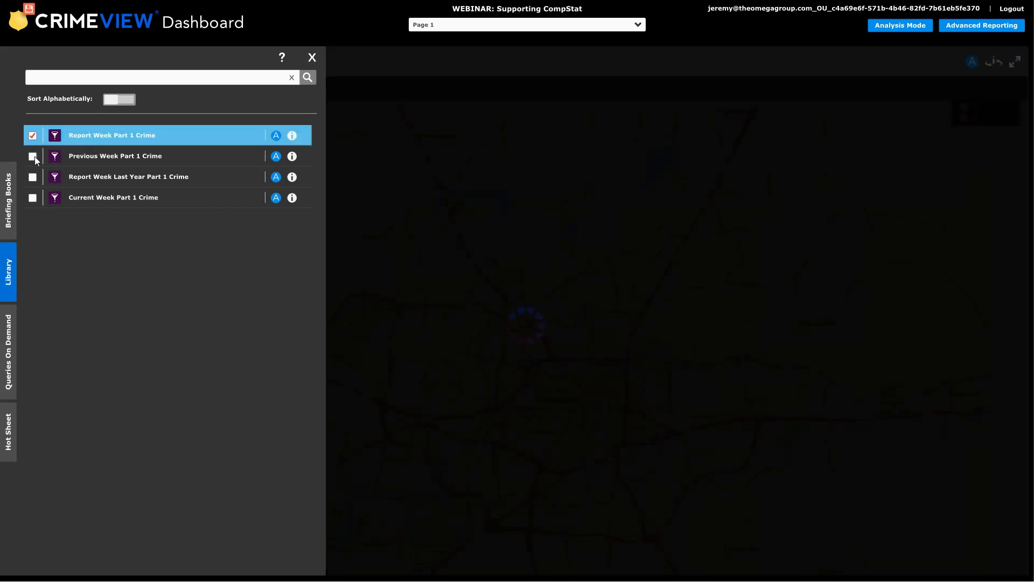
click(33, 157)
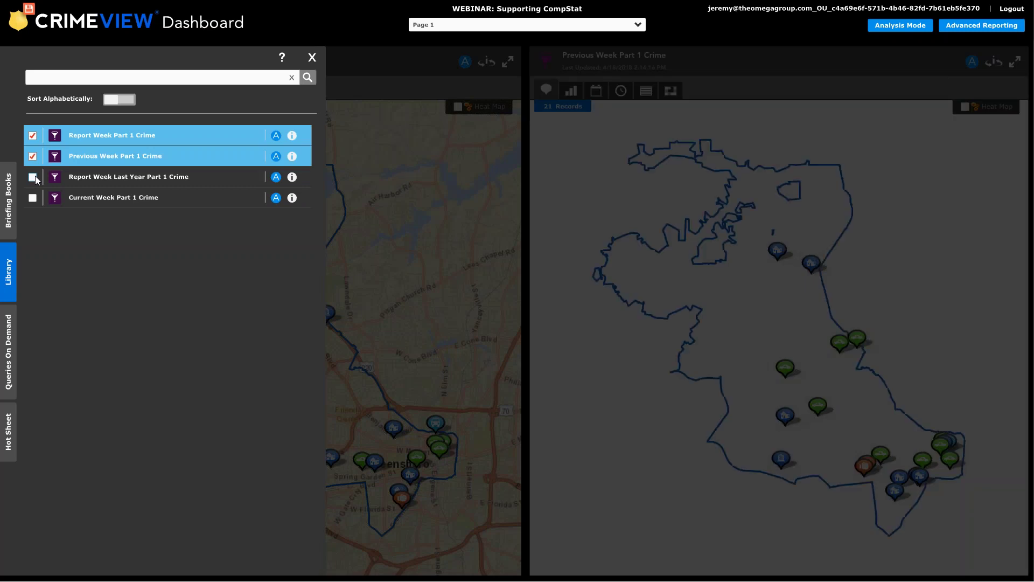
click(34, 177)
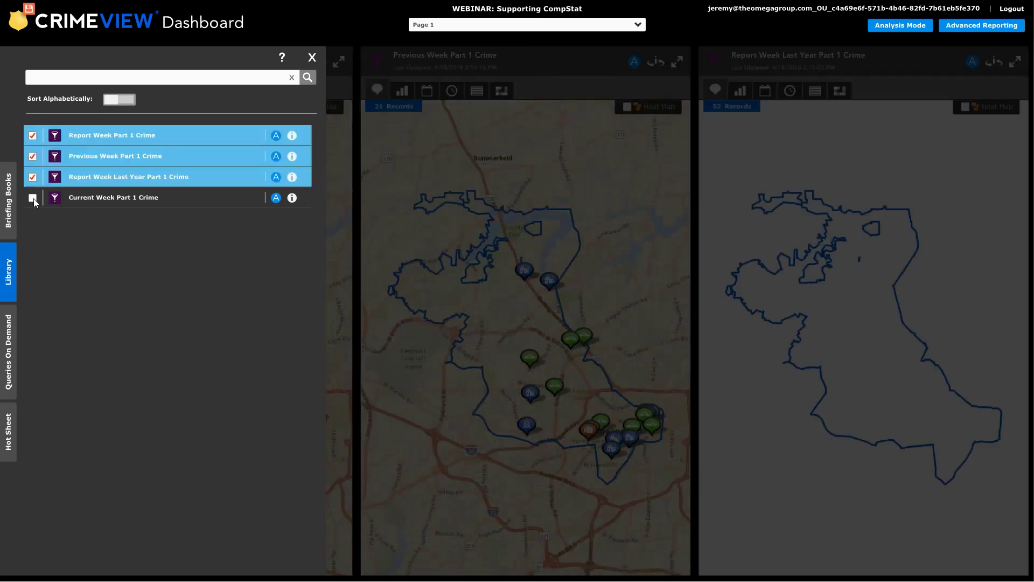
click(34, 198)
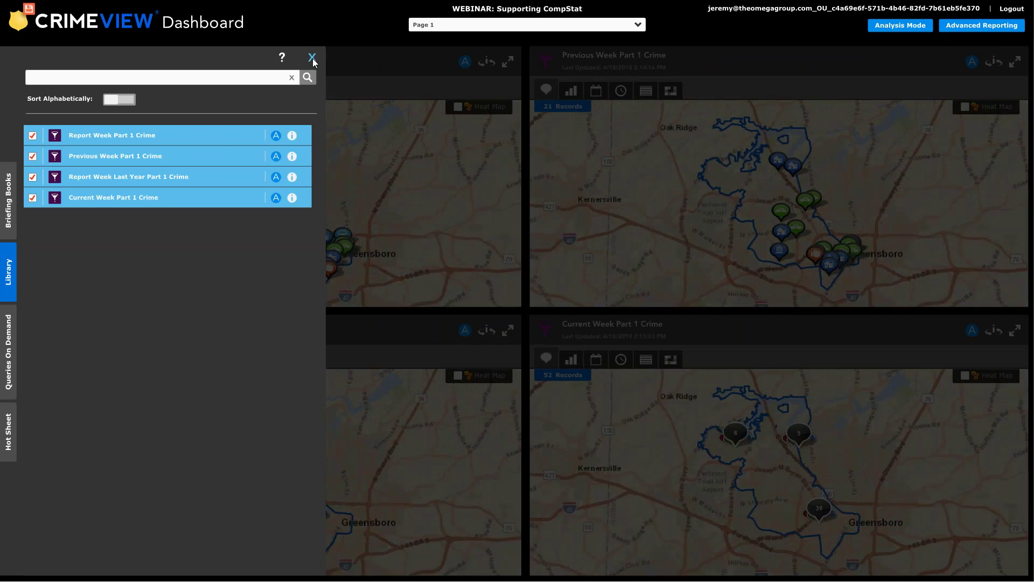
click(312, 57)
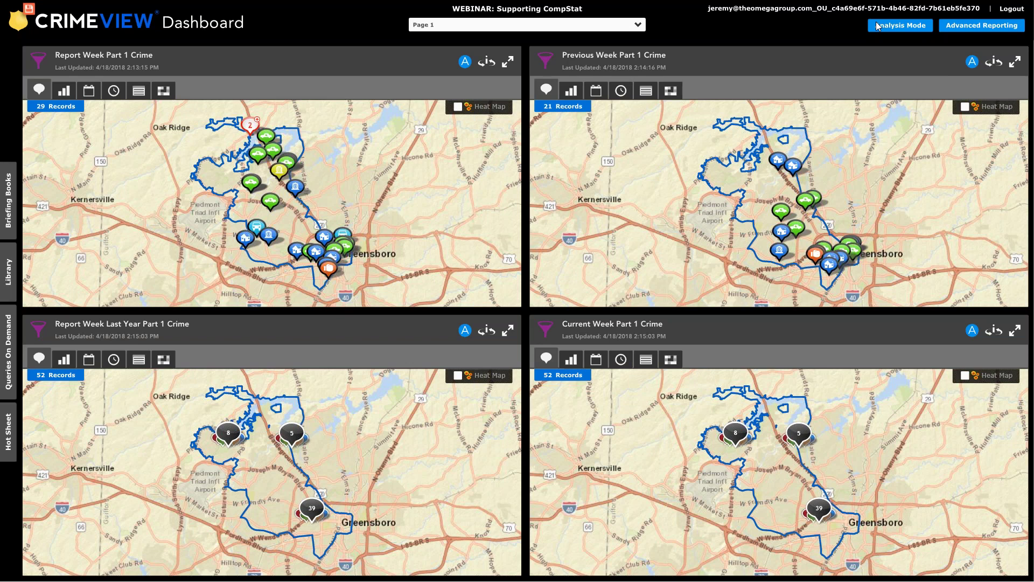
Rename Page 1 to 'Report Week comparison' and save the layout as default for all users.
click(639, 25)
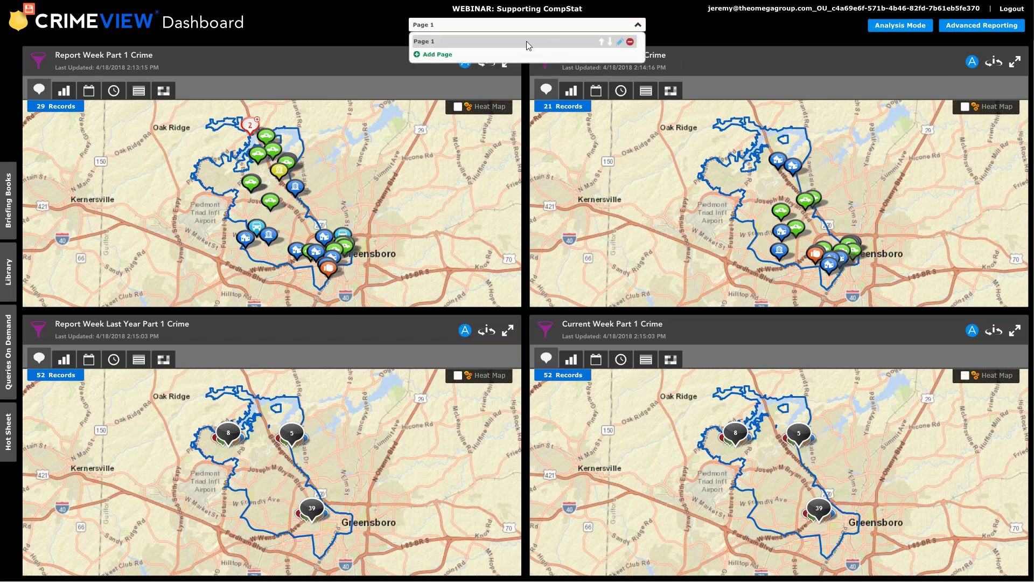
click(618, 41)
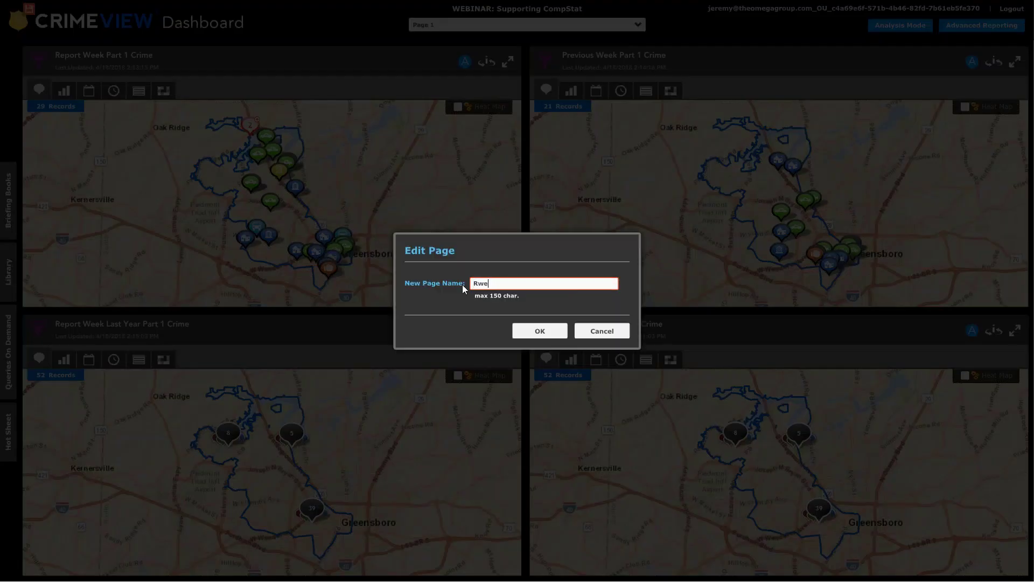
text(Report)
text(eek compaarison)
click(538, 330)
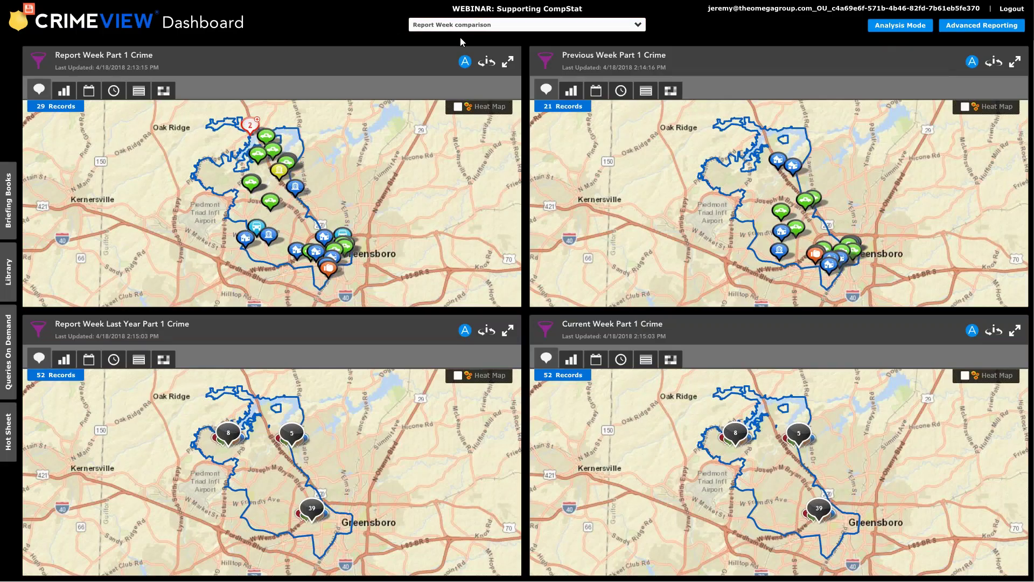
click(21, 26)
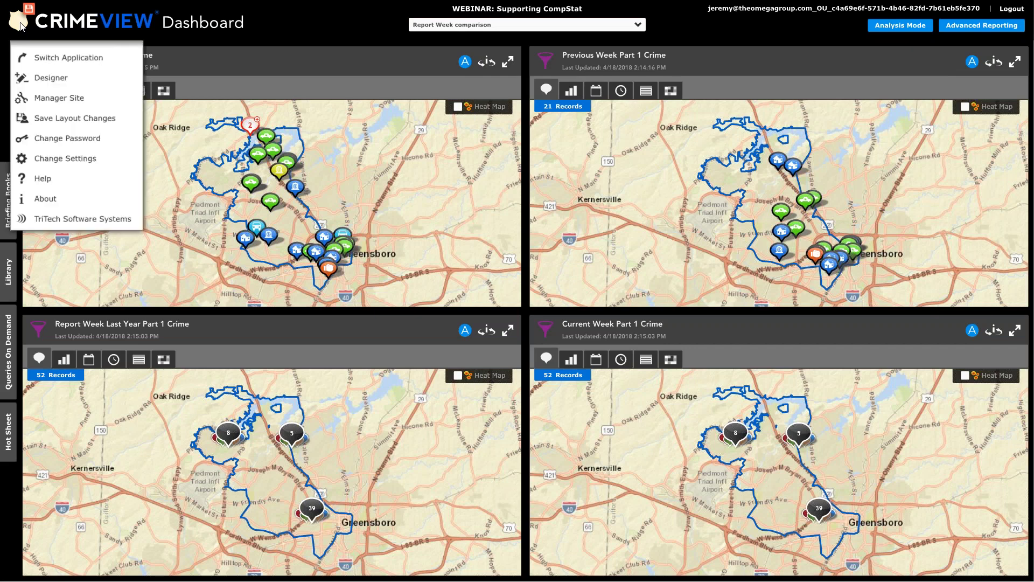
click(54, 119)
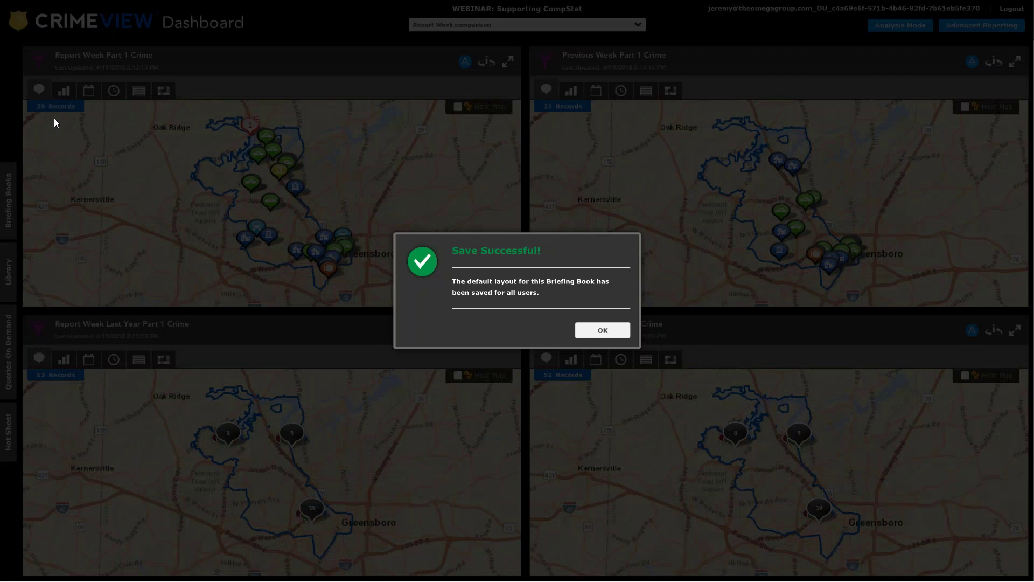
Acknowledge the Save Successful message.
click(608, 336)
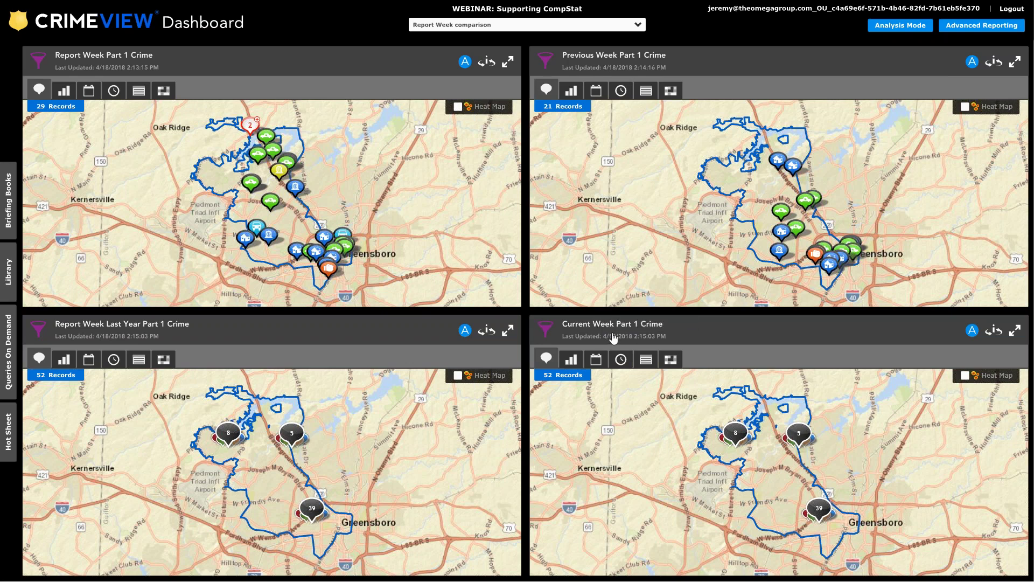
Open the Current Week Part 1 Crime widget for editing in the Designer.
click(20, 24)
click(38, 74)
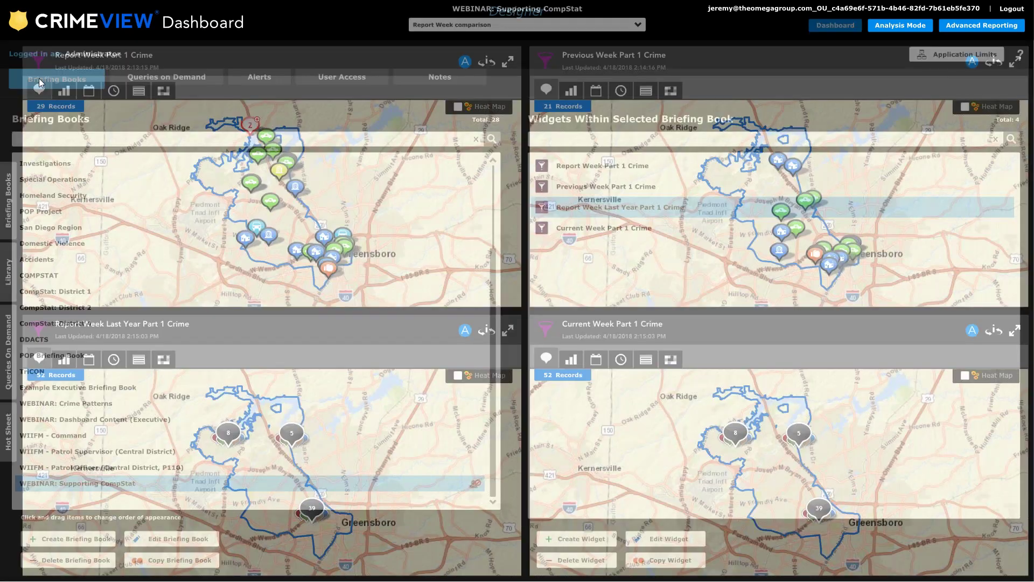
click(596, 230)
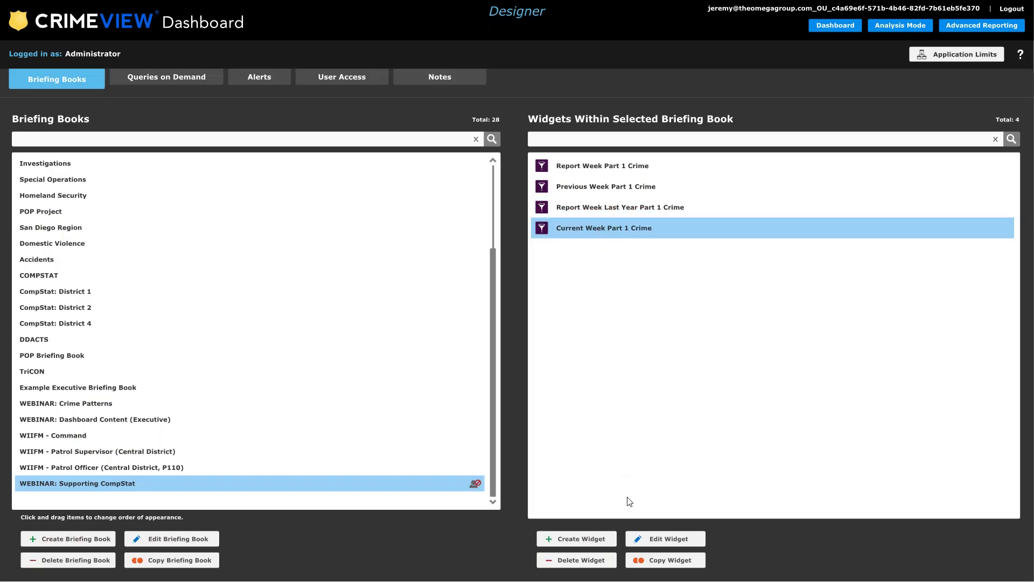
click(667, 539)
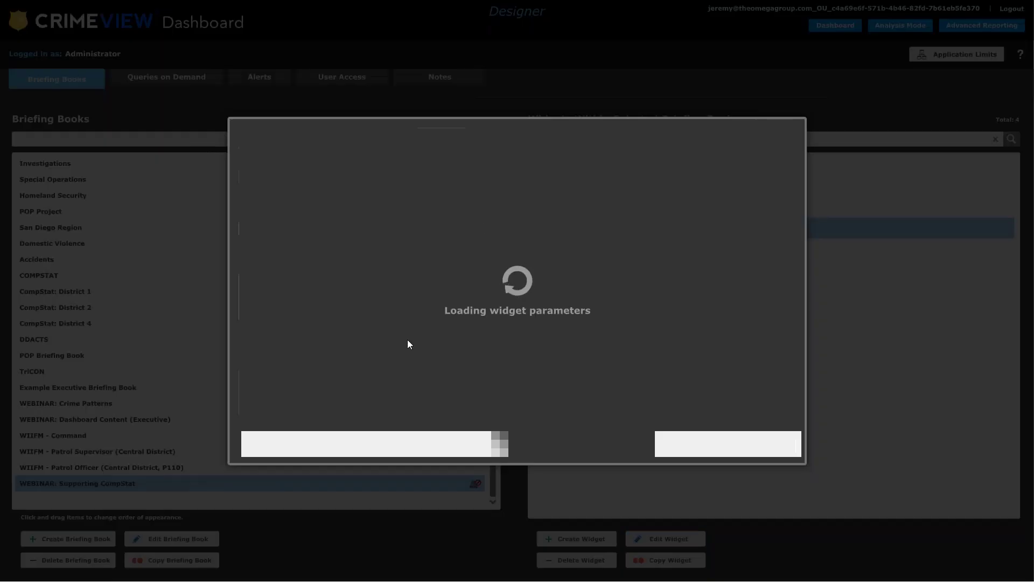
Change the interval lag from 52 to 0, include the partial interval, then validate and save.
click(570, 140)
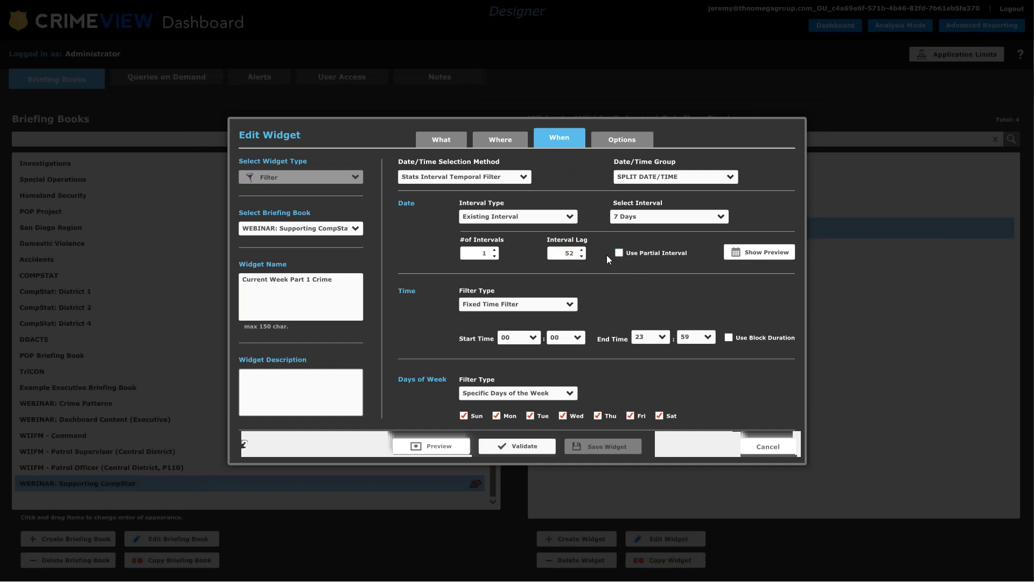
double_click(569, 253)
text(0)
click(623, 254)
click(748, 253)
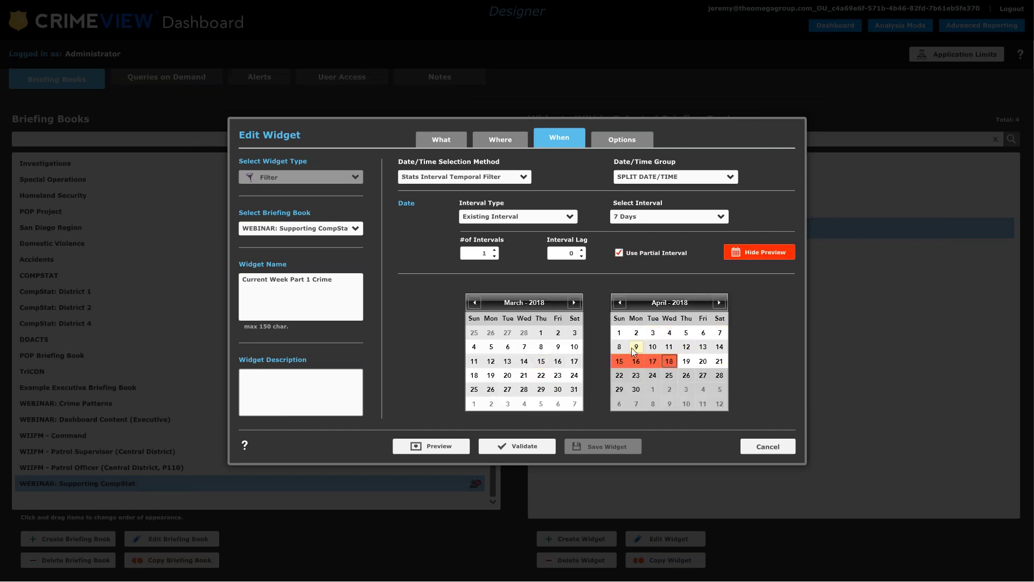
click(764, 251)
click(516, 448)
click(602, 445)
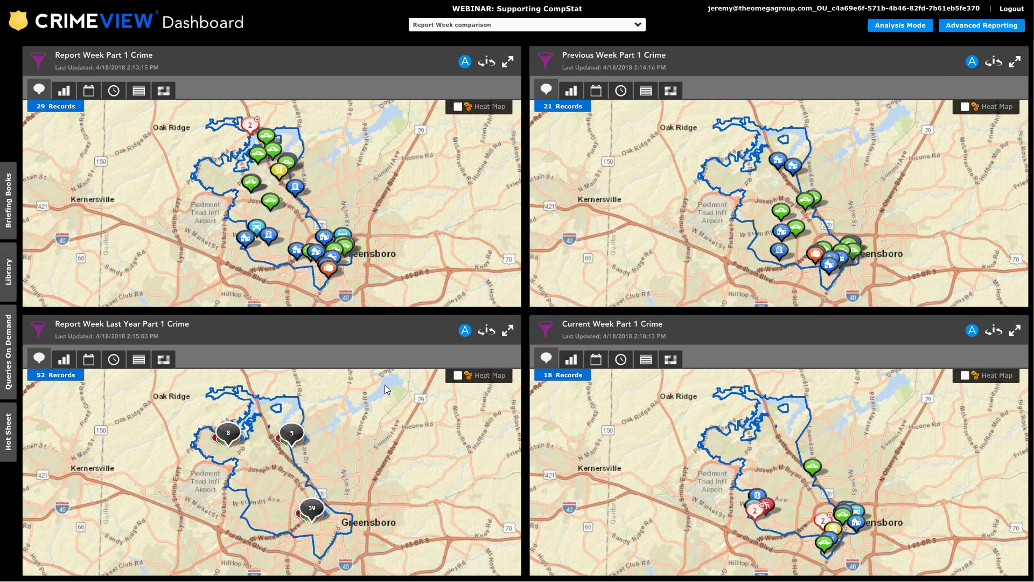
Bring up the Briefing Books list over the Report Week comparison page.
click(9, 201)
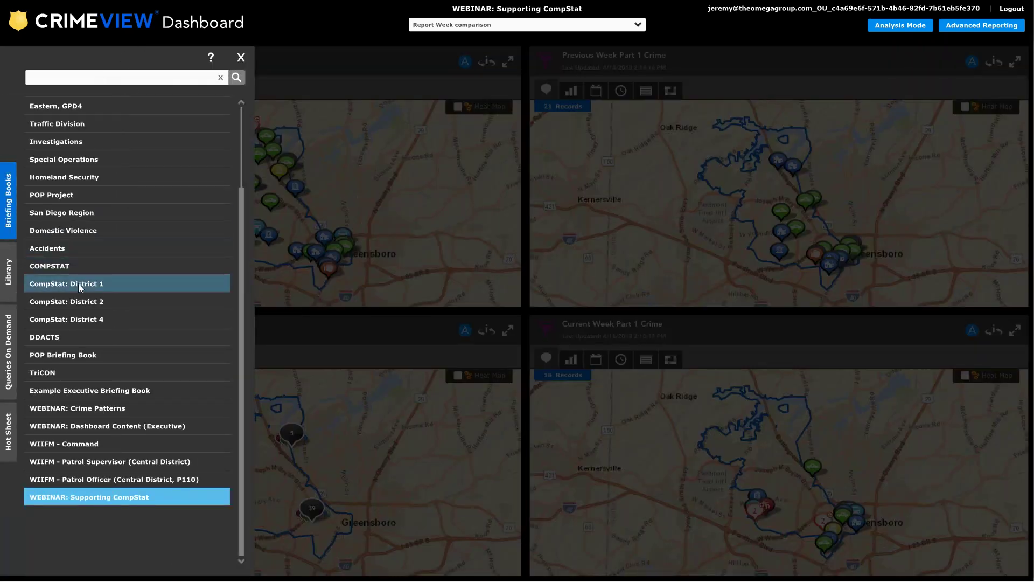
Select CompStat: District 1 in the Briefing Books panel to load its Report Week vs. Previous Week page.
click(79, 283)
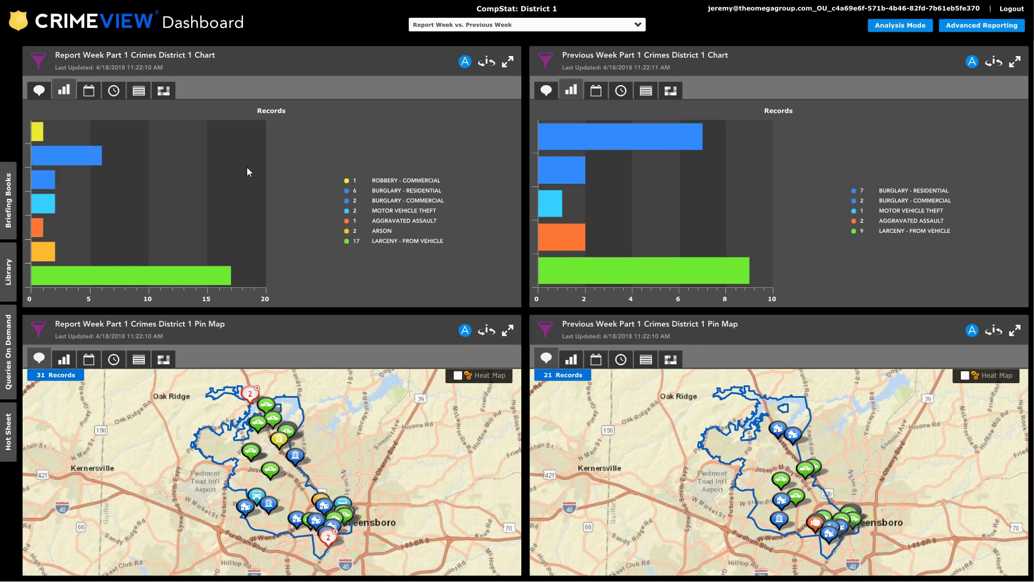
click(37, 93)
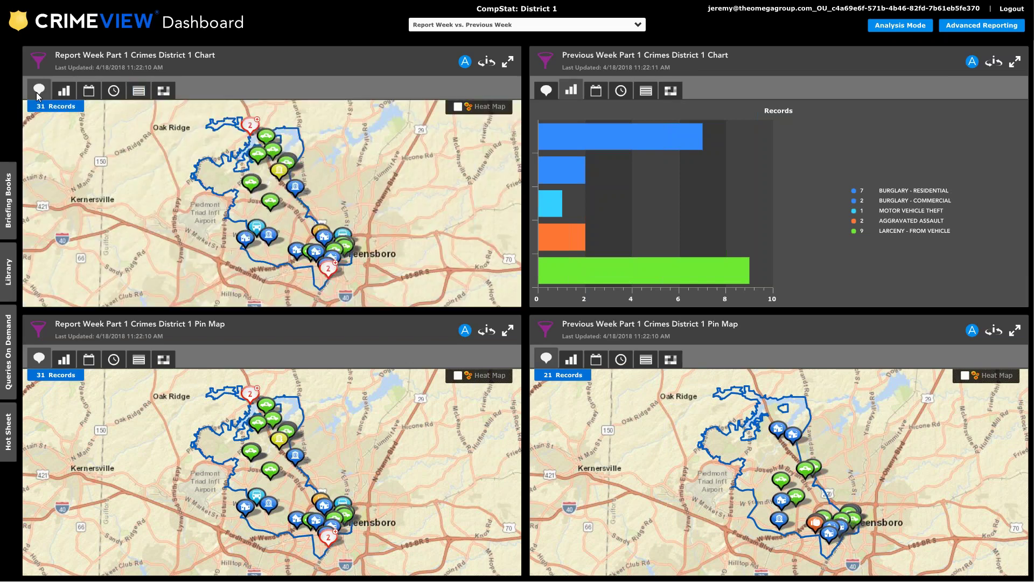
click(67, 95)
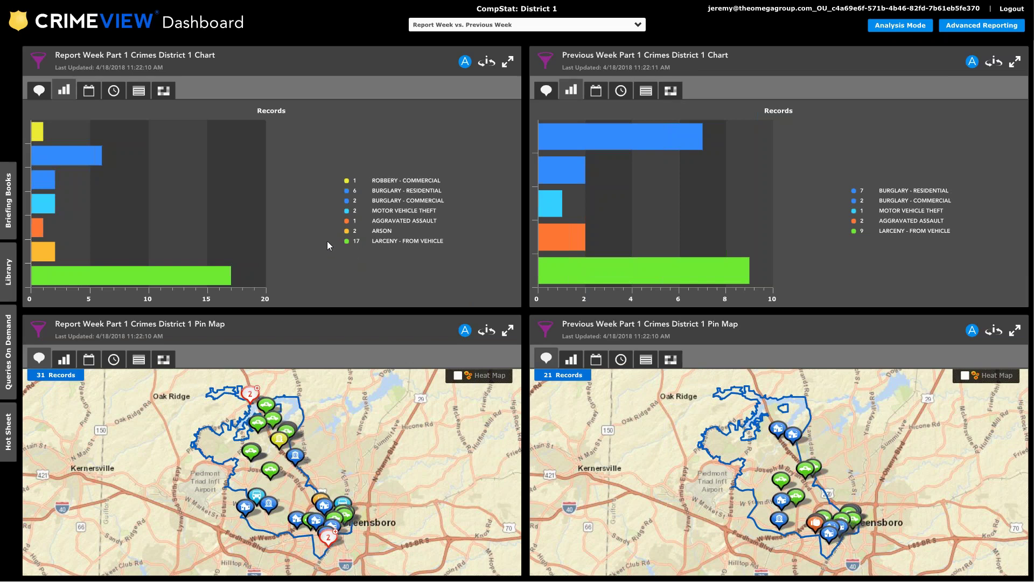
Choose Report Week Enforcement from the briefing book's page dropdown.
click(638, 27)
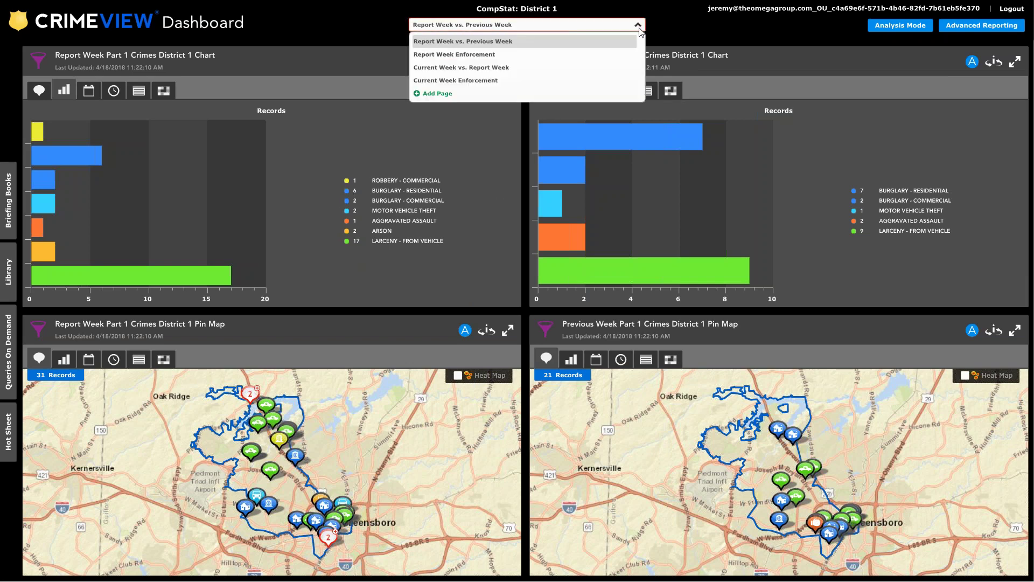
click(481, 56)
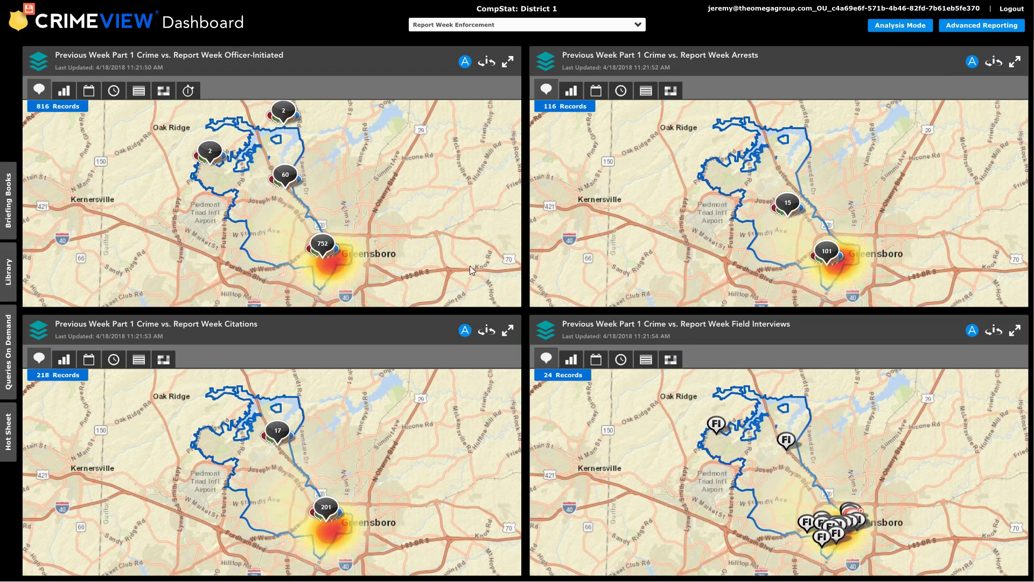
Maximize the Citations map, zoom into central Greensboro, then restore the four-map grid.
click(507, 329)
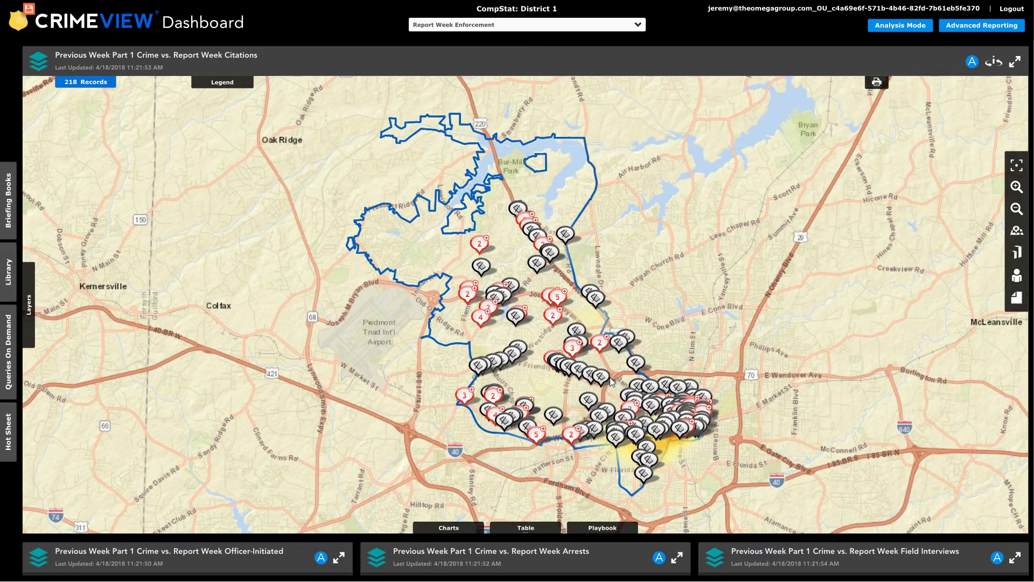
drag(610, 377, 611, 380)
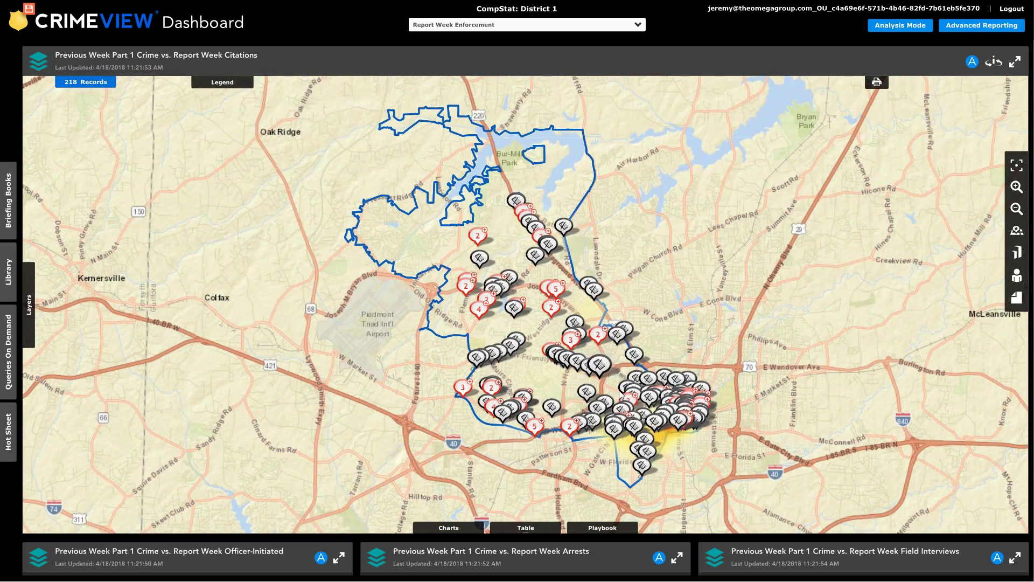
scroll(651, 426, up, 2)
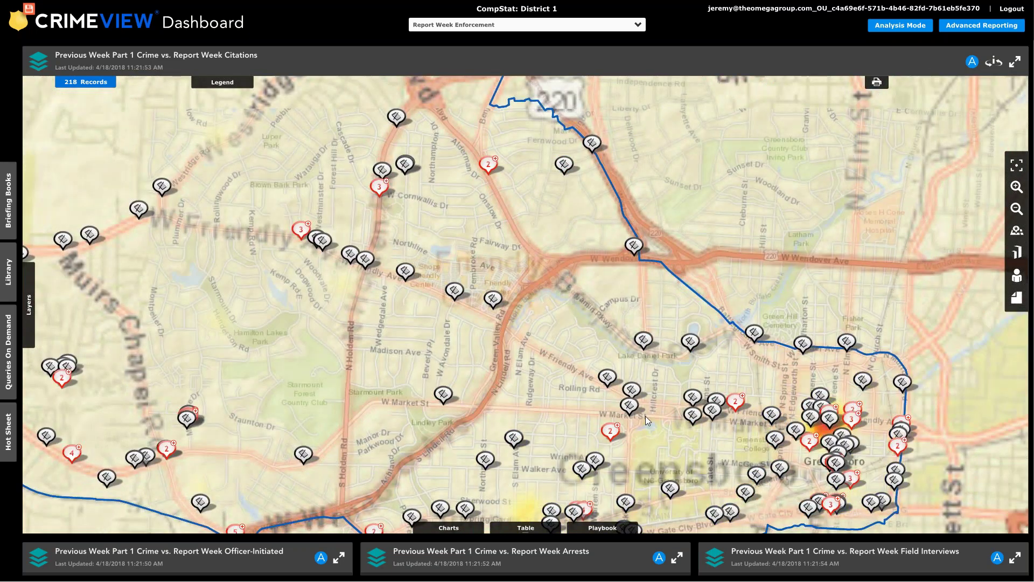
drag(645, 416, 595, 345)
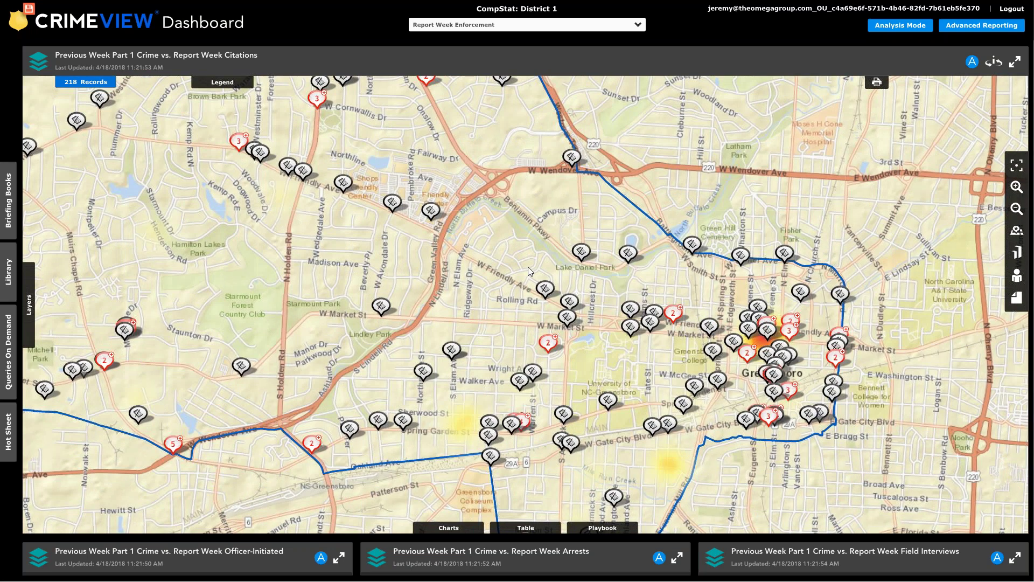
scroll(528, 267, up, 1)
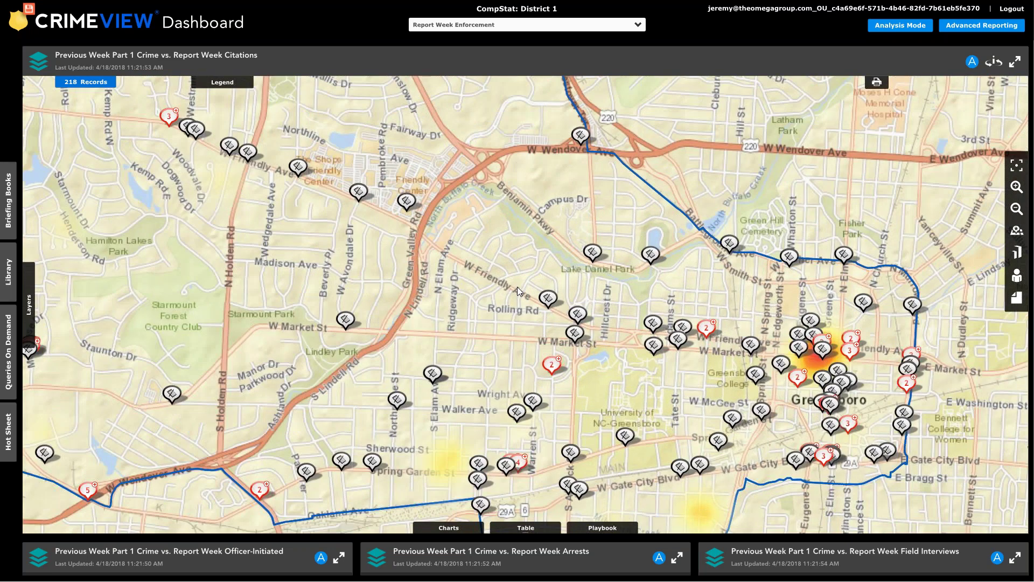
scroll(517, 286, up, 1)
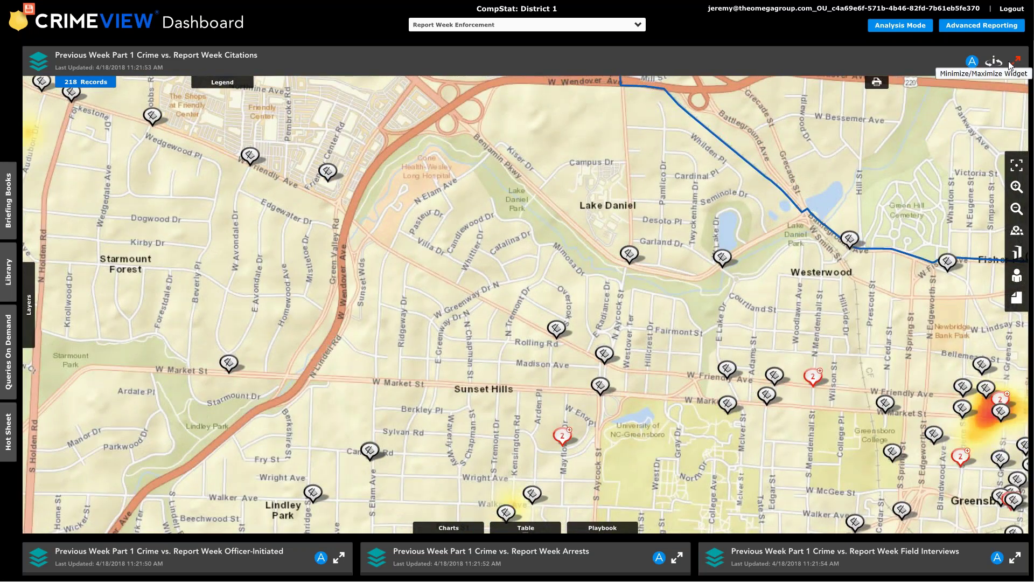
click(1011, 61)
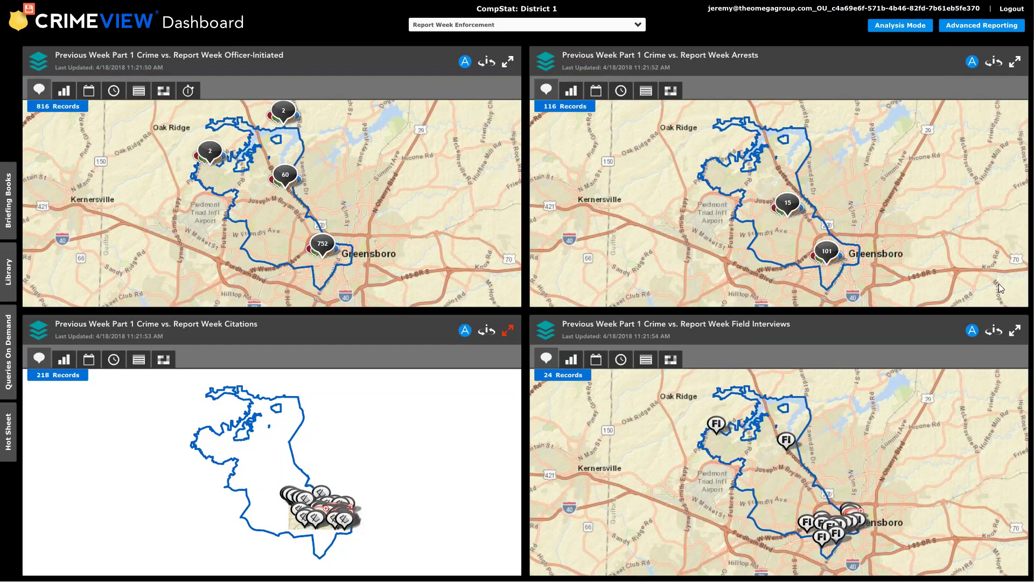
Maximize the Field Interviews map to show its 24 records in downtown Greensboro.
click(1015, 331)
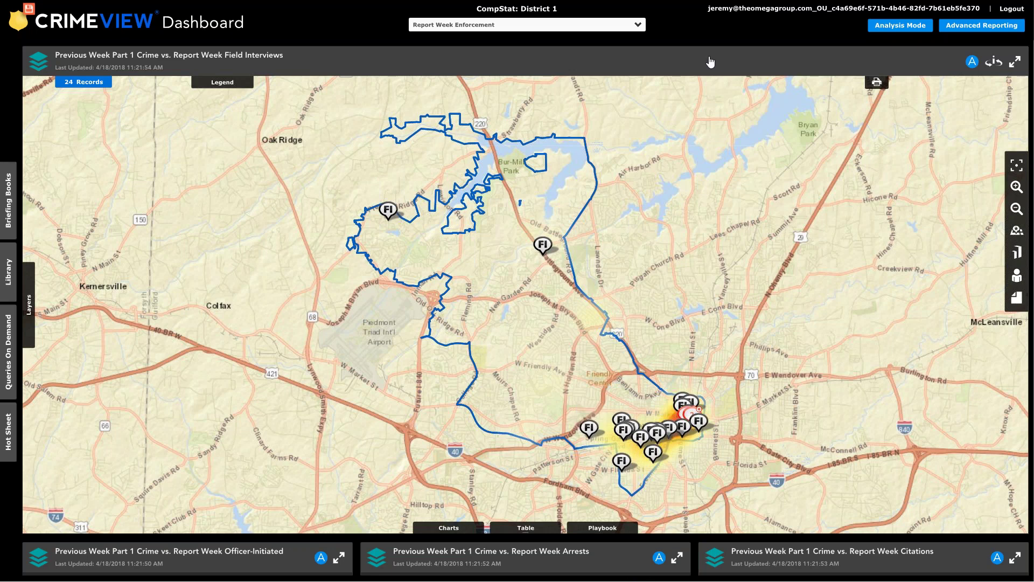
click(638, 25)
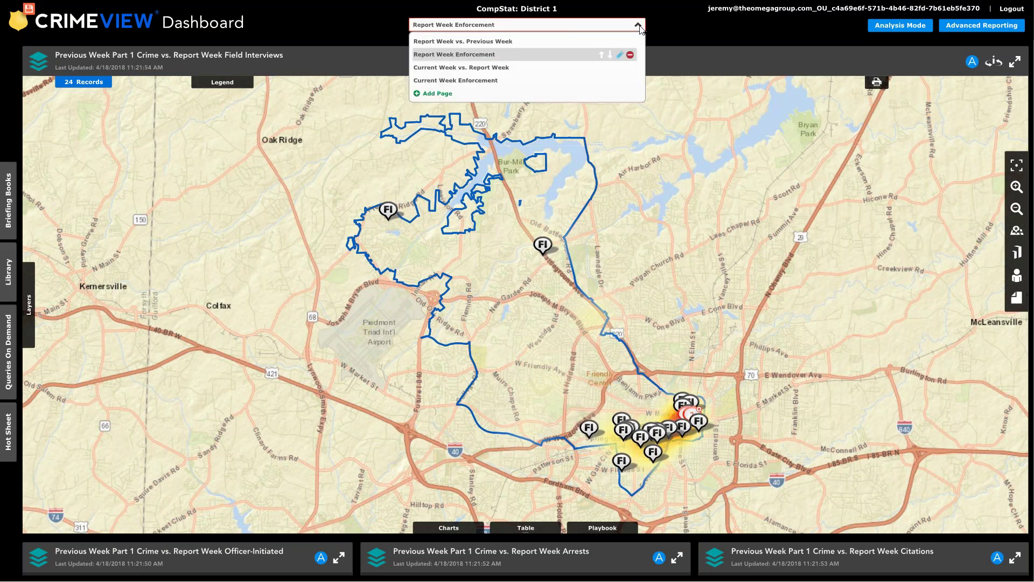
Go to Report Week vs. Previous Week, maximize the Report Week pin map, and inspect a commercial robbery.
click(501, 43)
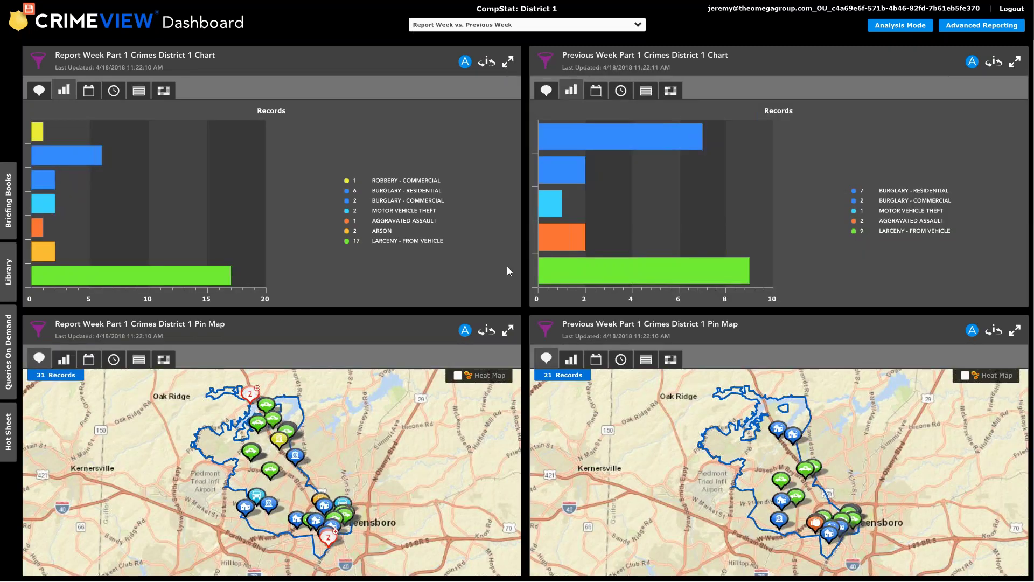
click(508, 332)
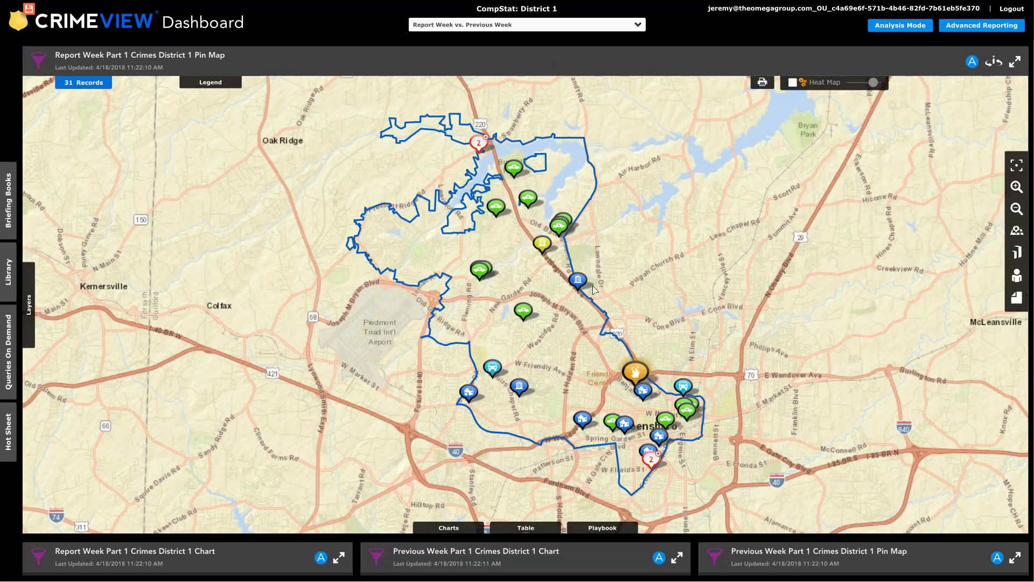
click(543, 240)
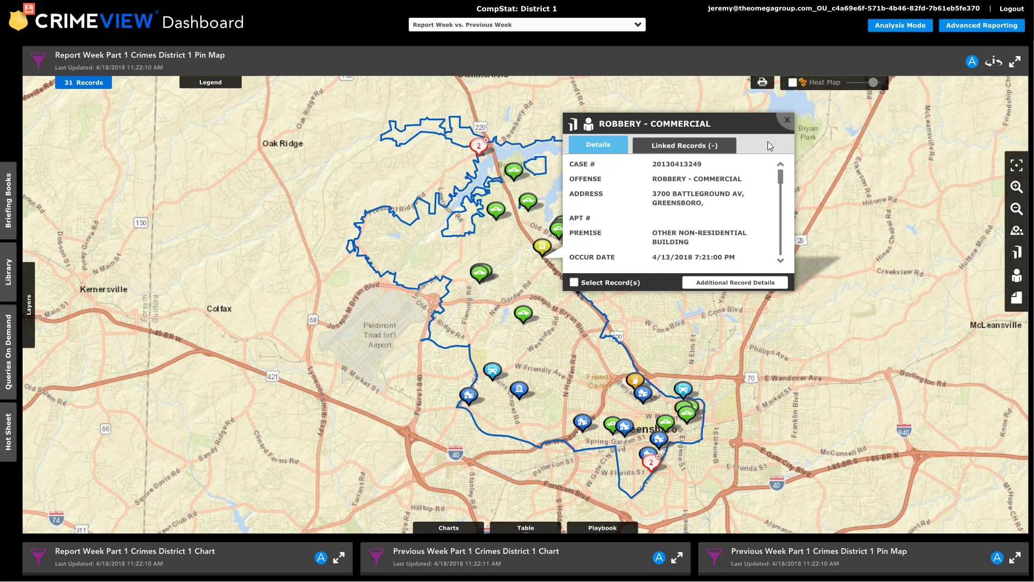
click(787, 119)
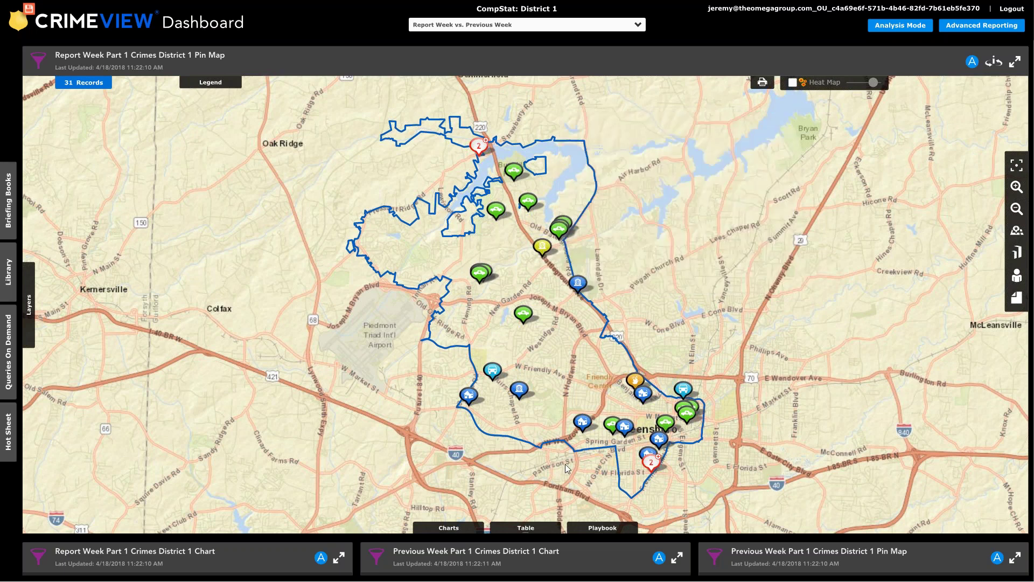
click(518, 529)
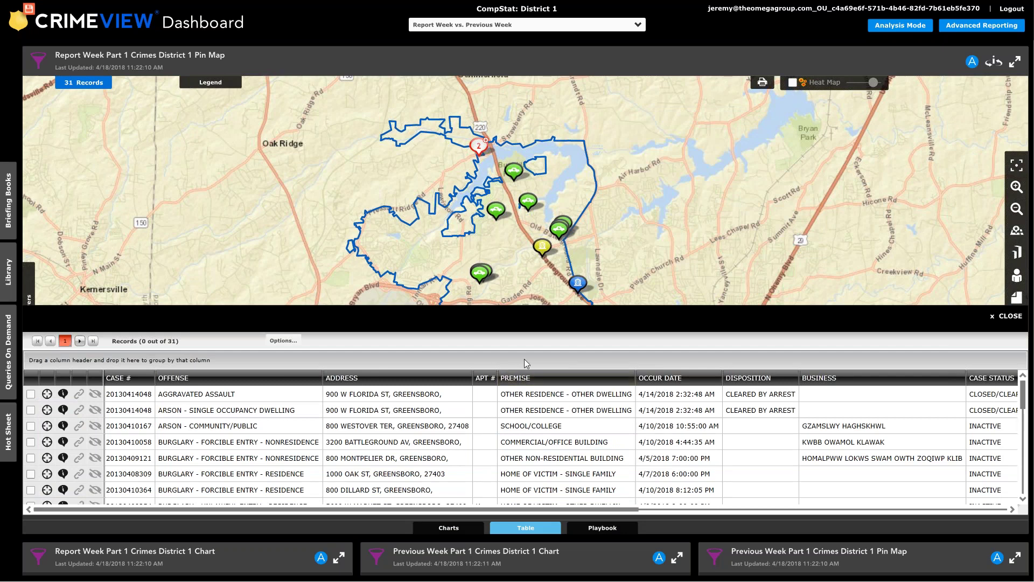
click(767, 398)
mouse_move(1024, 399)
mouse_down()
mouse_move(1021, 486)
mouse_move(1016, 396)
mouse_up()
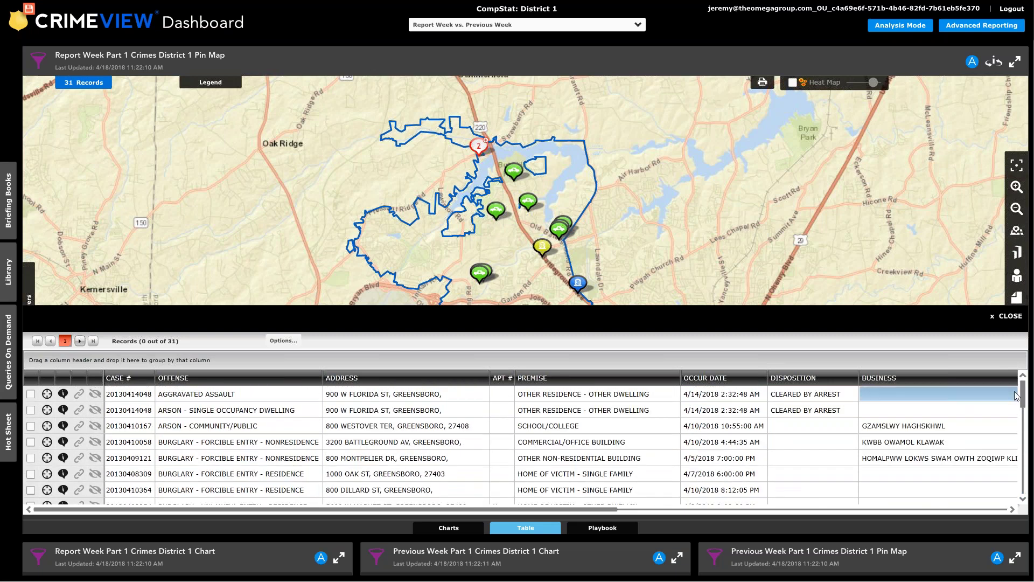
click(1010, 318)
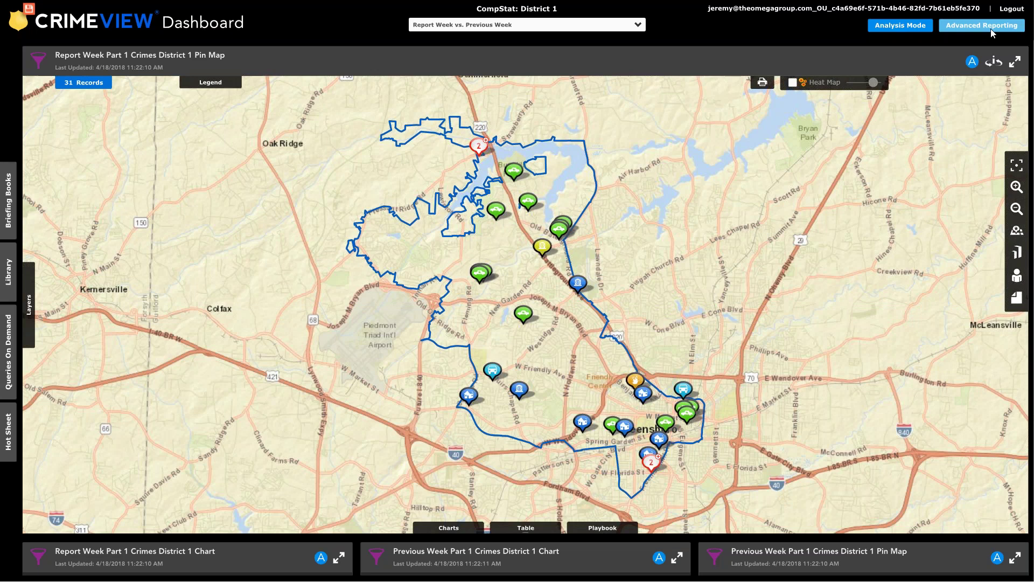
Choose Current Week vs. Report Week from the page dropdown.
click(641, 25)
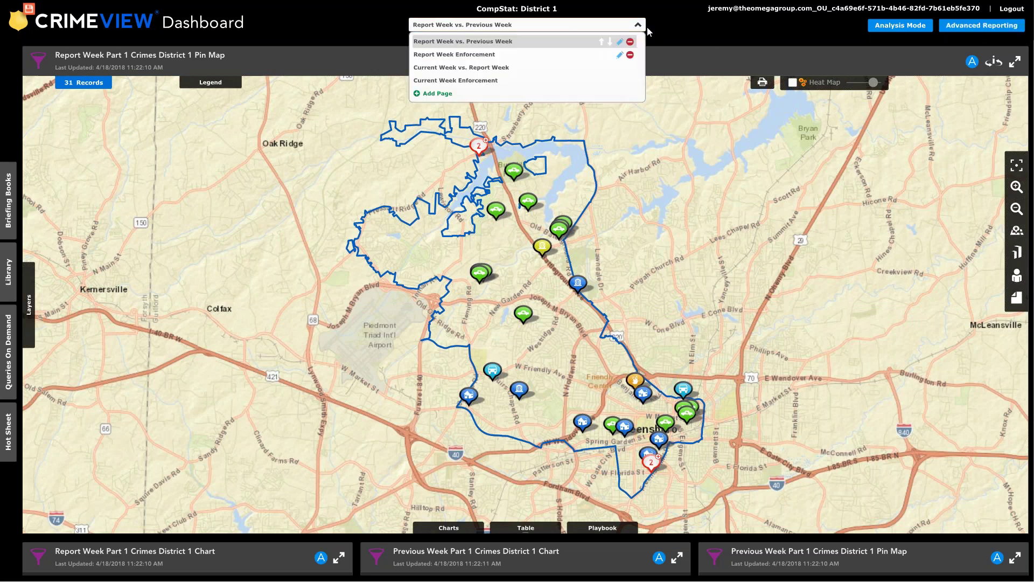
click(513, 71)
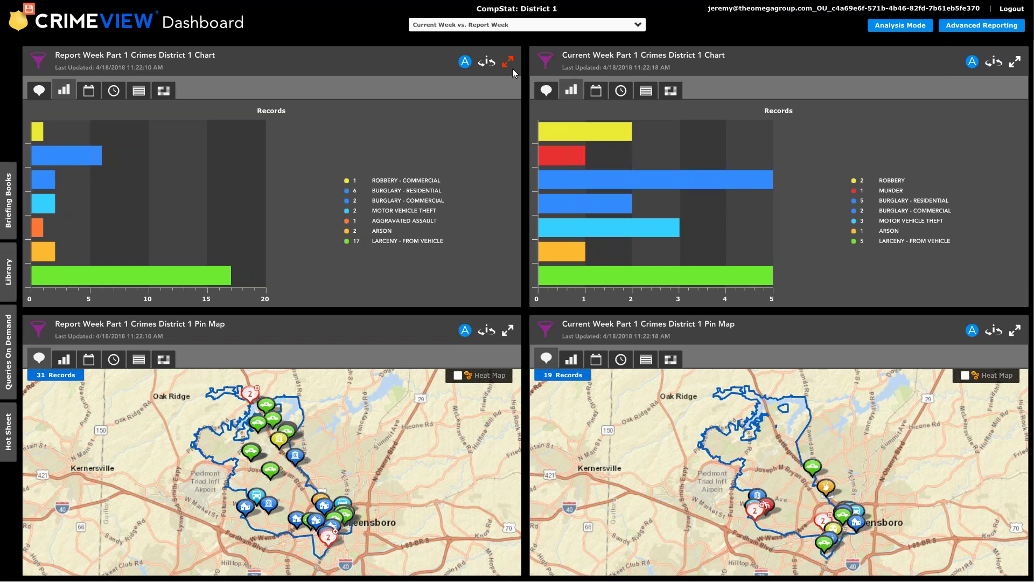
click(638, 26)
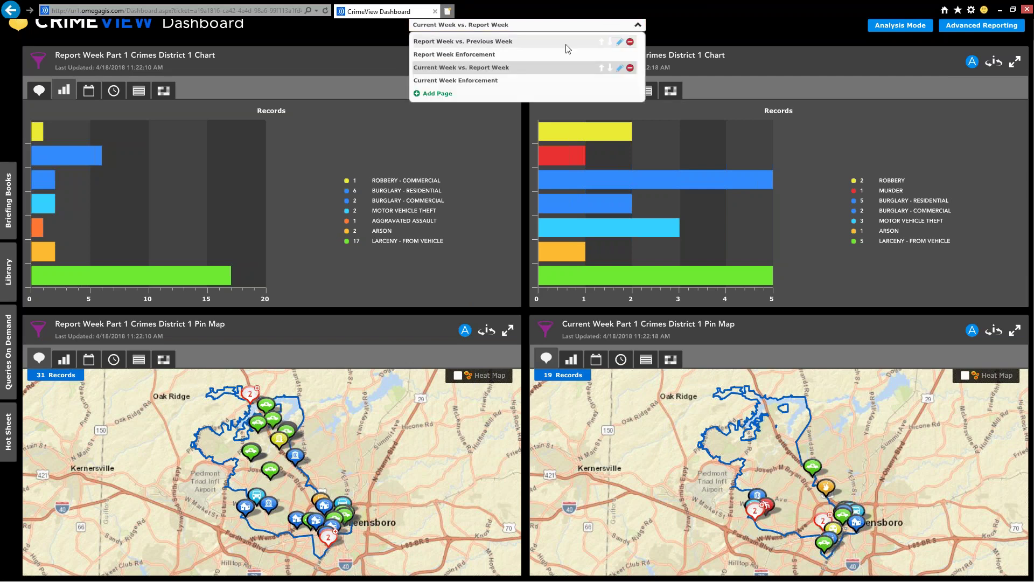
Pick Current Week Enforcement from the CompStat: District 1 page list.
click(451, 81)
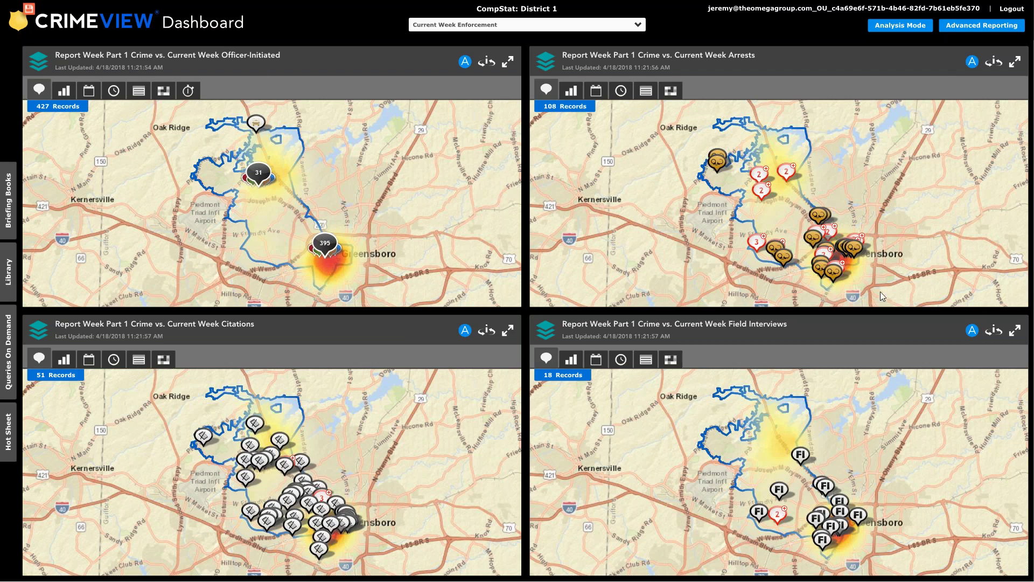
Maximize the Officer-Initiated map with its 427 records and cancel its print options.
click(508, 64)
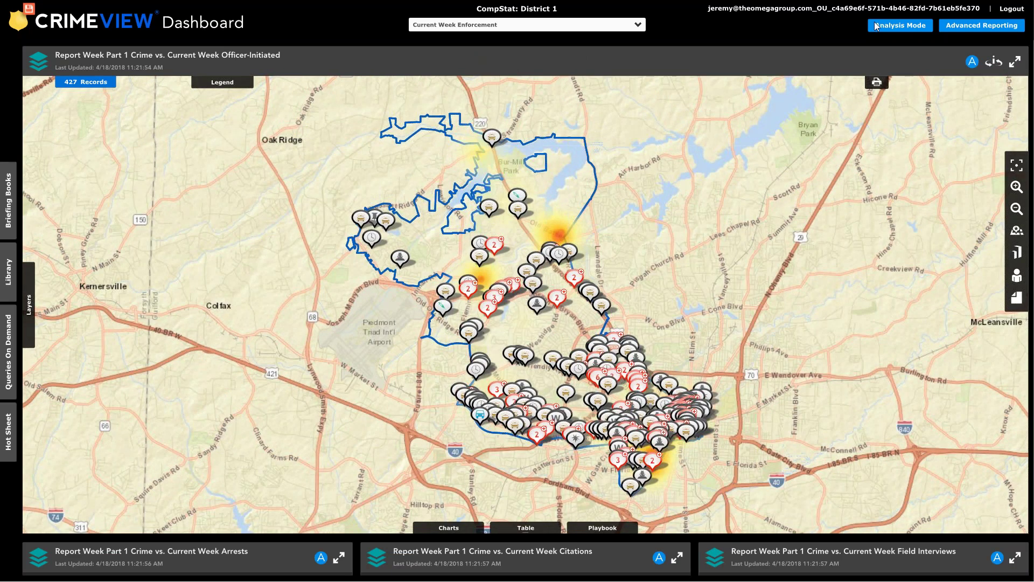
click(876, 83)
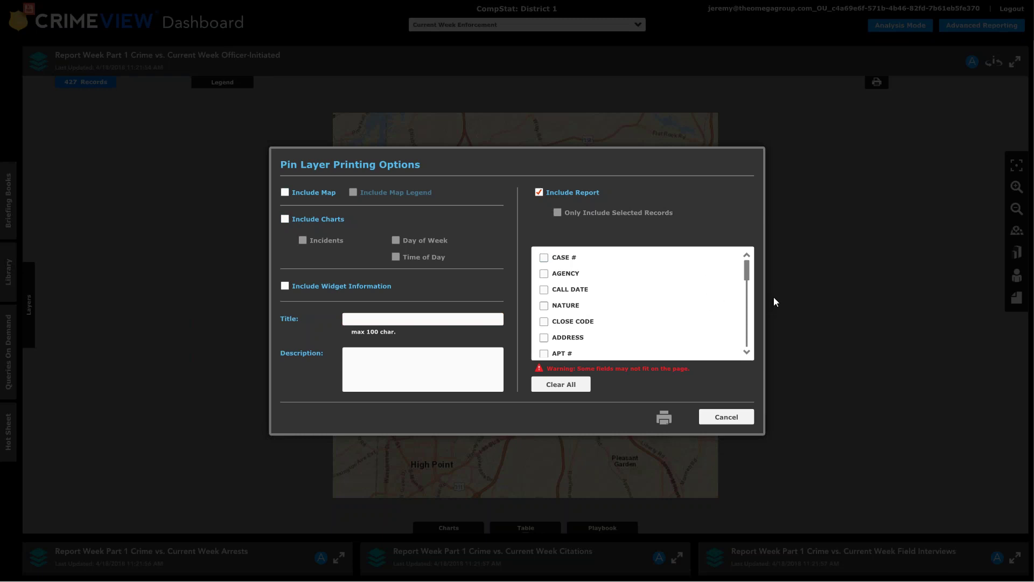
click(732, 419)
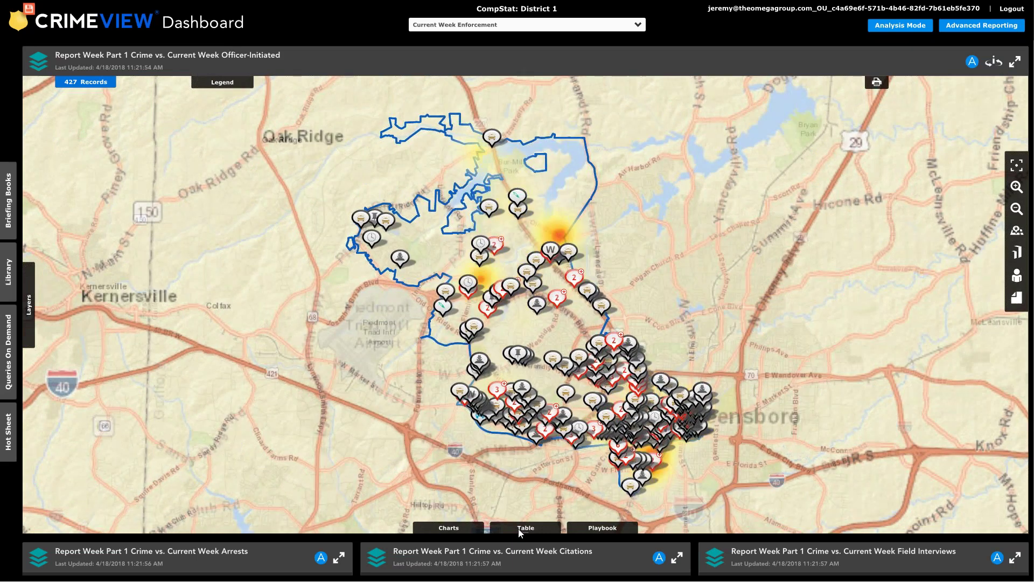
click(521, 529)
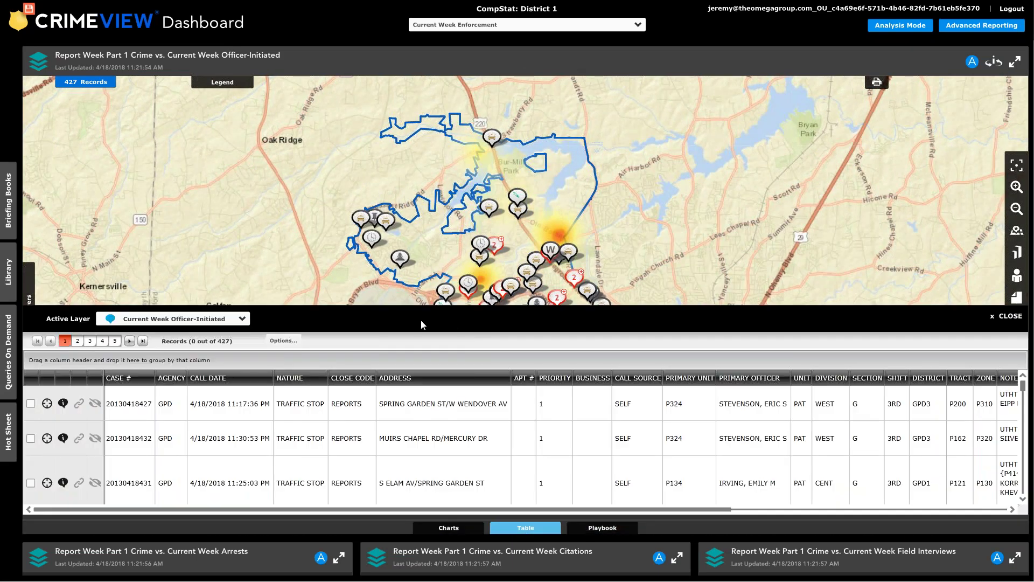
click(298, 343)
click(30, 404)
click(30, 438)
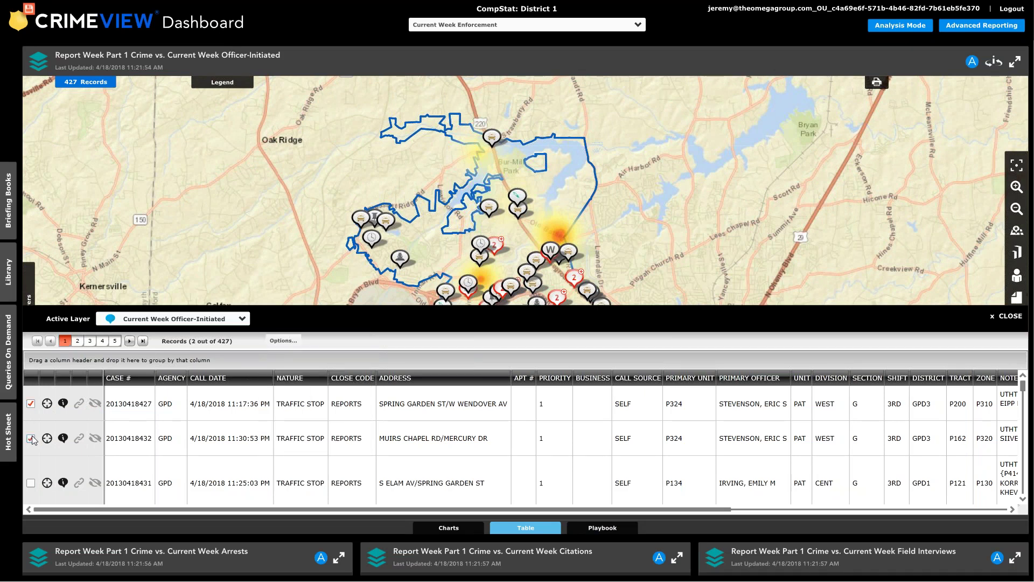
click(283, 341)
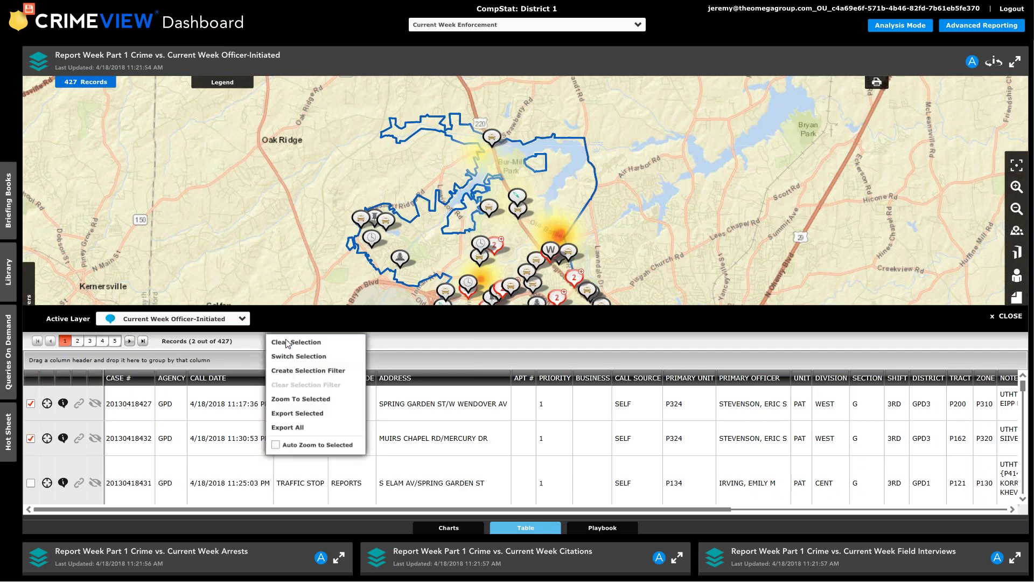
click(291, 413)
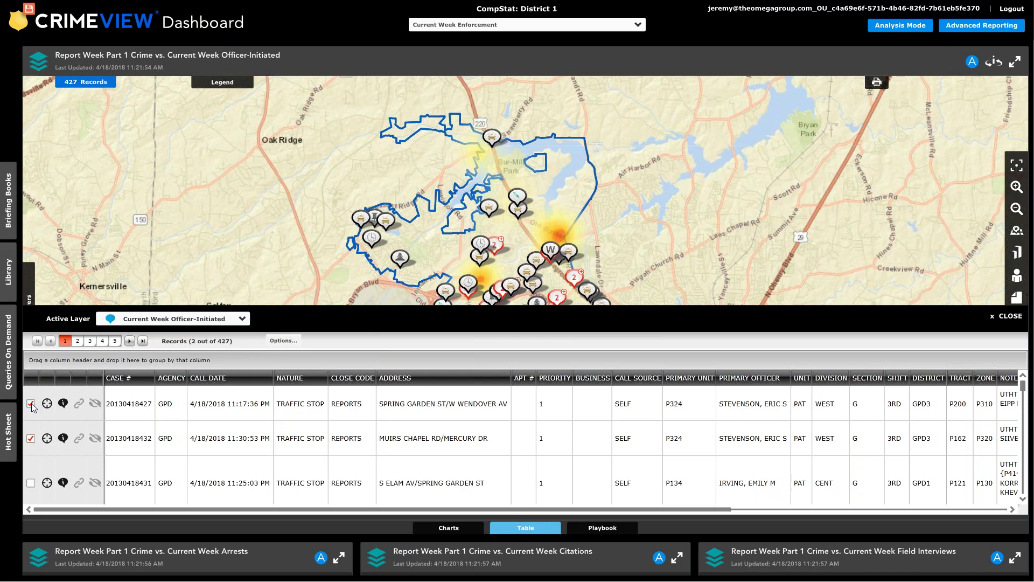
click(30, 403)
click(31, 438)
click(303, 408)
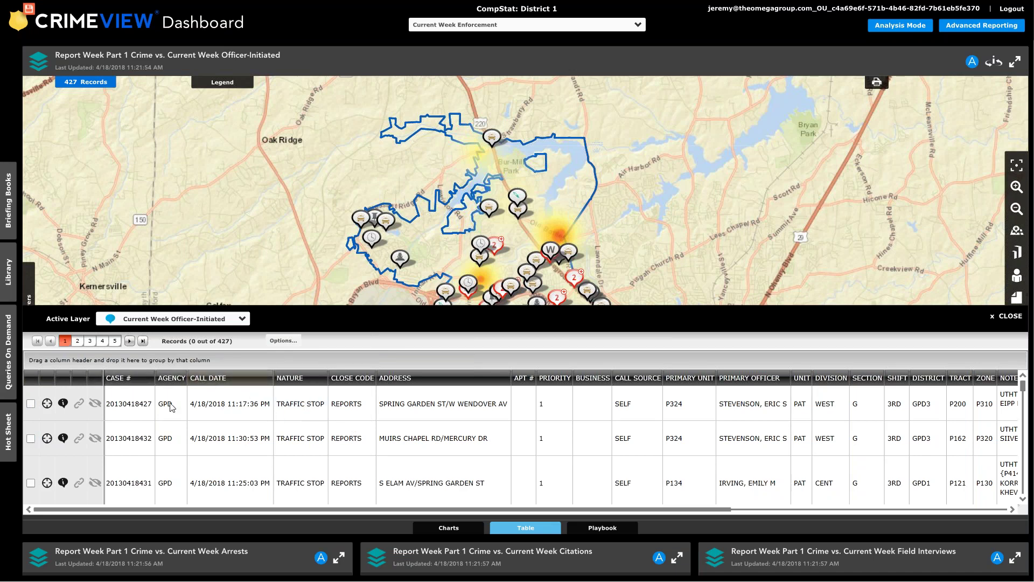
click(265, 412)
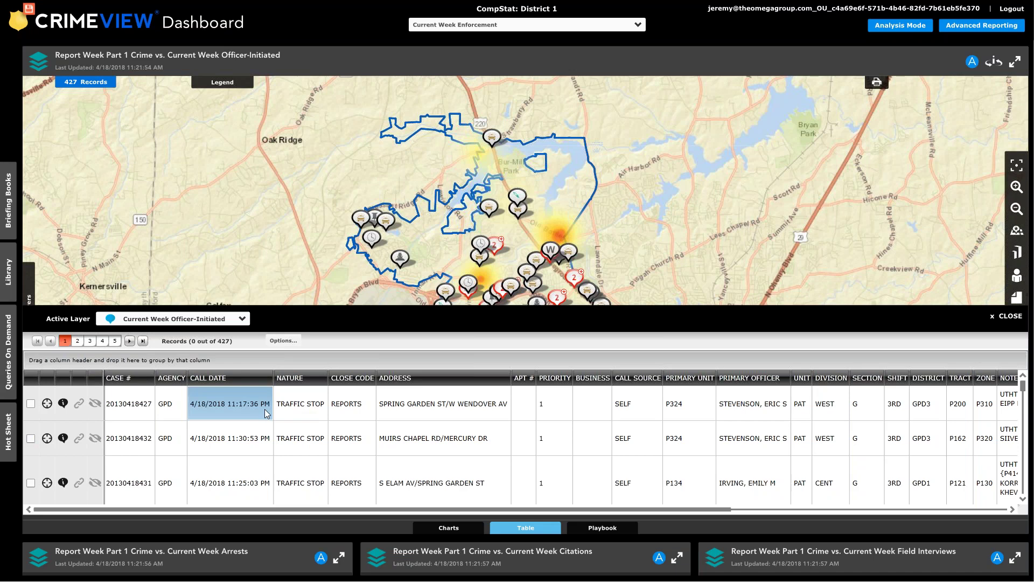
drag(711, 513, 651, 510)
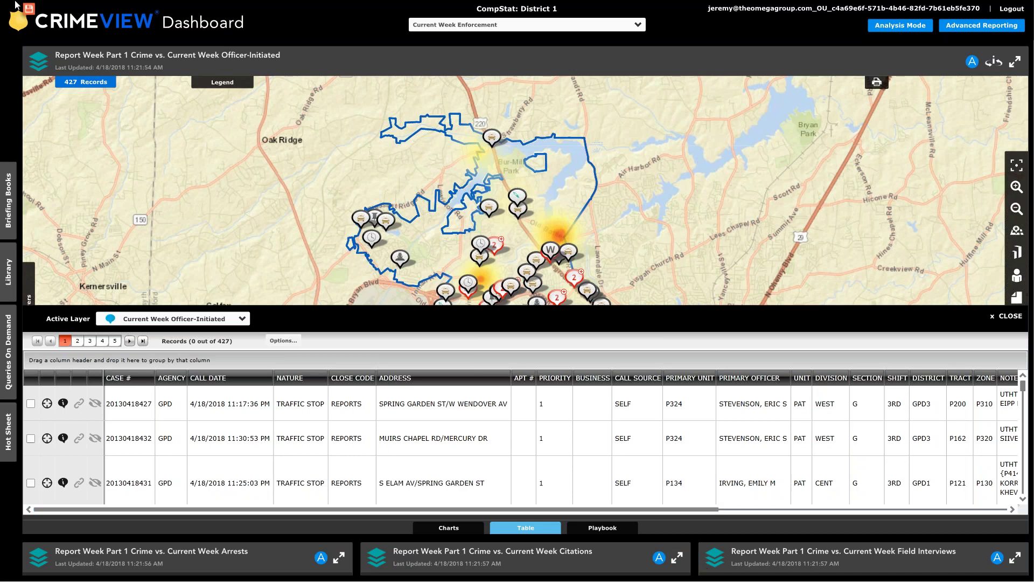
In the Designer, create a new Multi Layer widget named 'Part 1 & Shots Fired'.
click(17, 25)
click(47, 82)
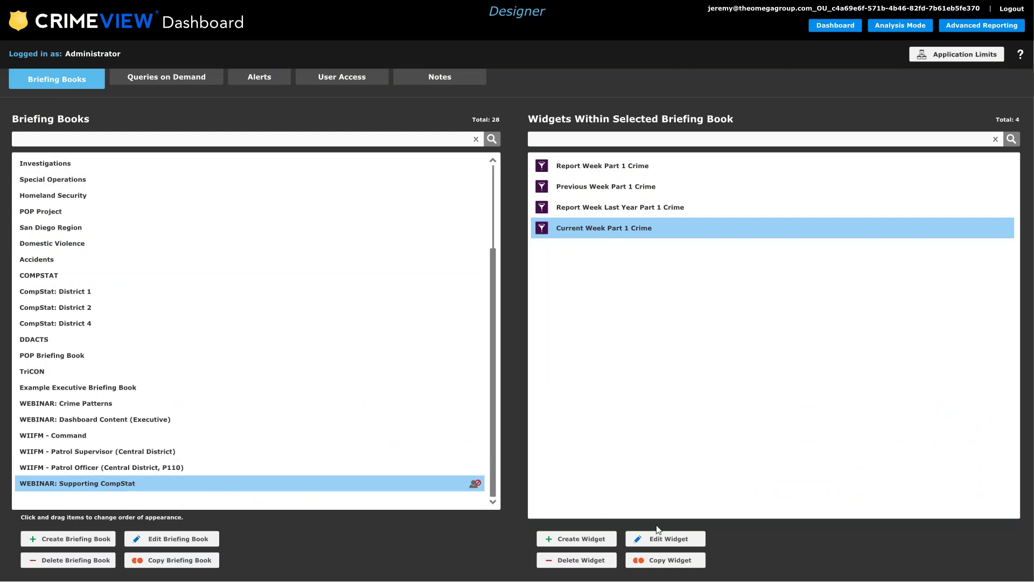
click(579, 539)
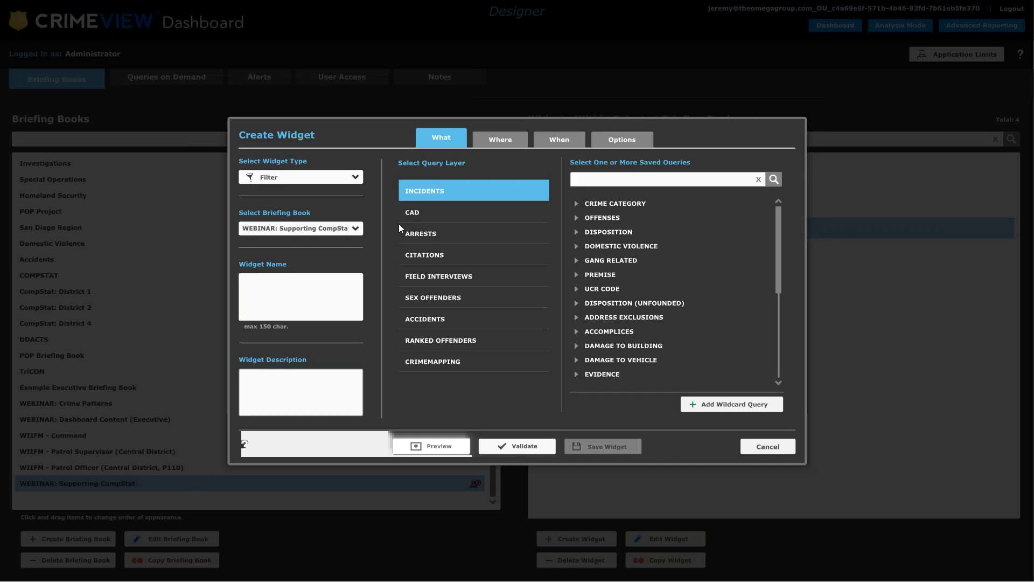
click(354, 178)
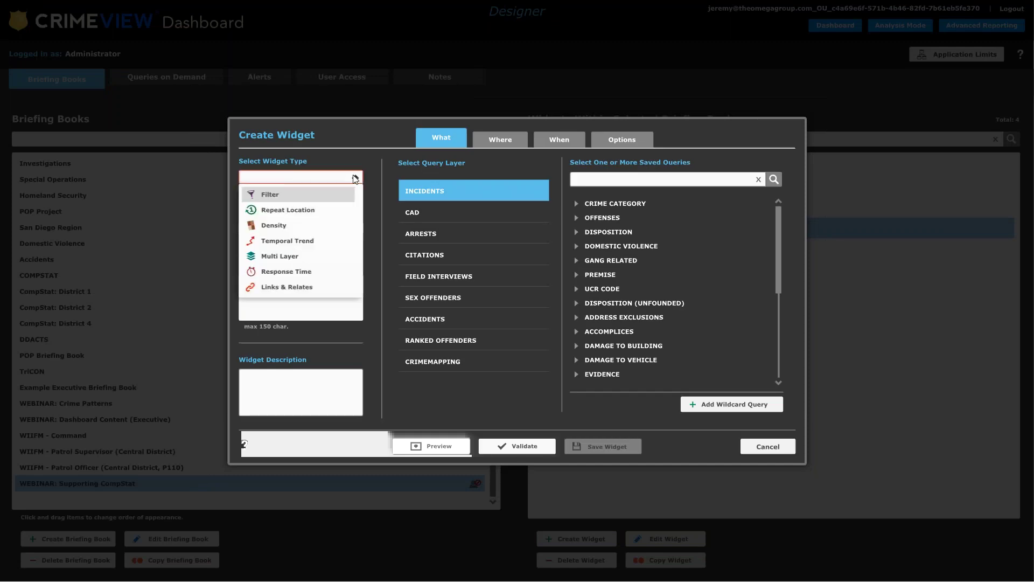
click(274, 258)
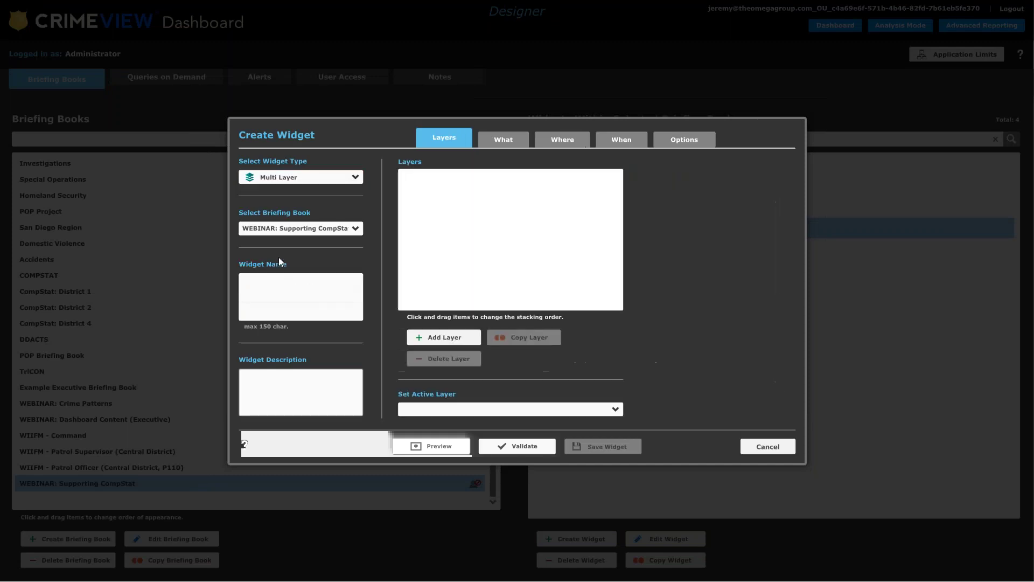
click(298, 304)
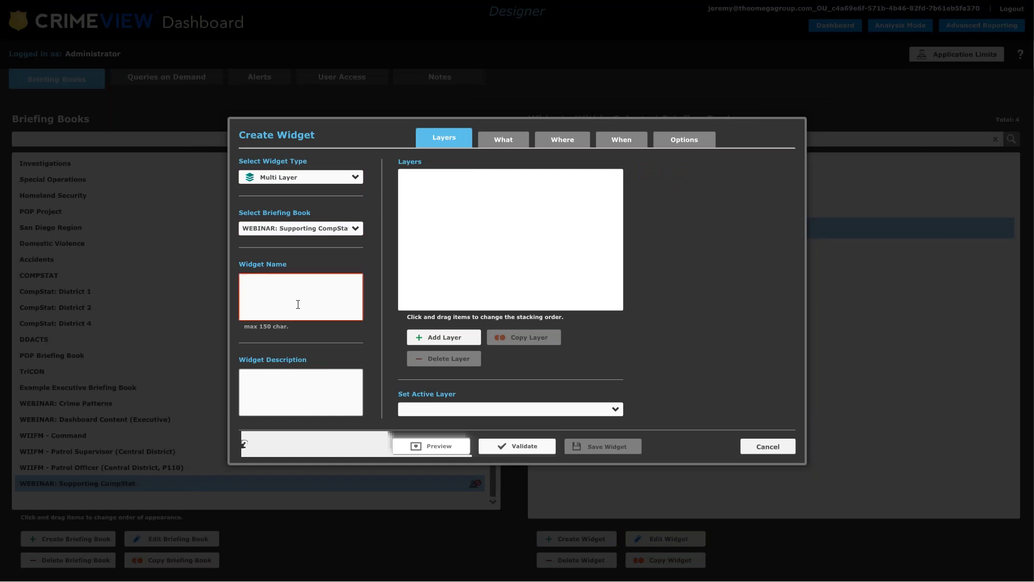
text(Part)
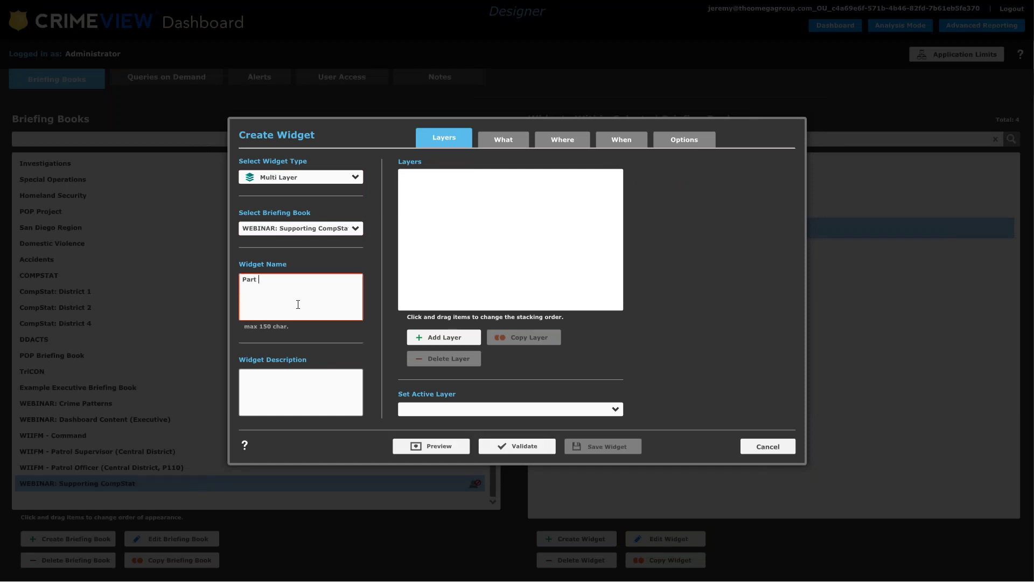
text( 1 & Shots Fired)
Add a layer named 'Part 1 Crimes' to the widget.
click(442, 337)
click(493, 303)
text(Part 1 C)
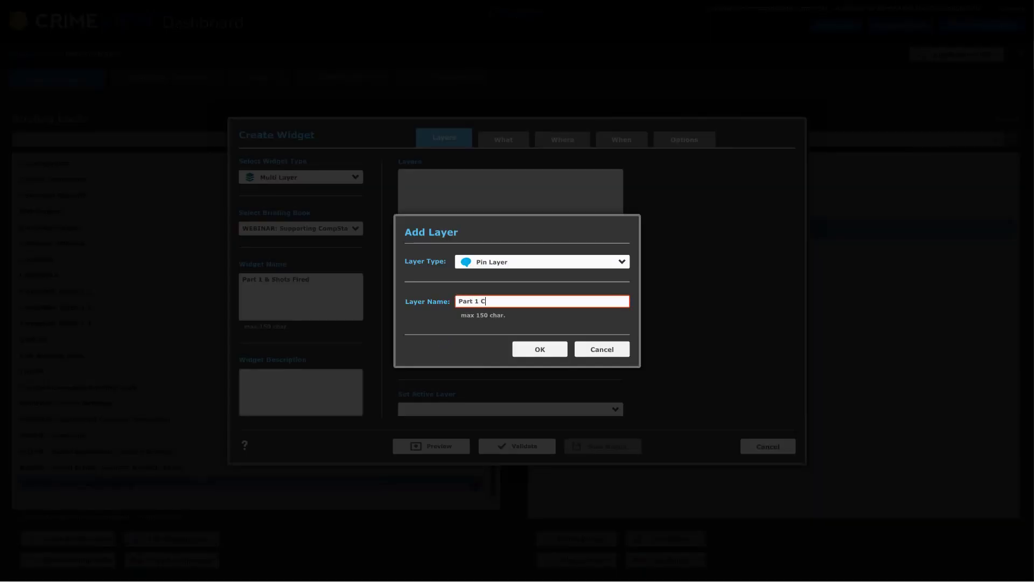
text(rimes)
click(526, 350)
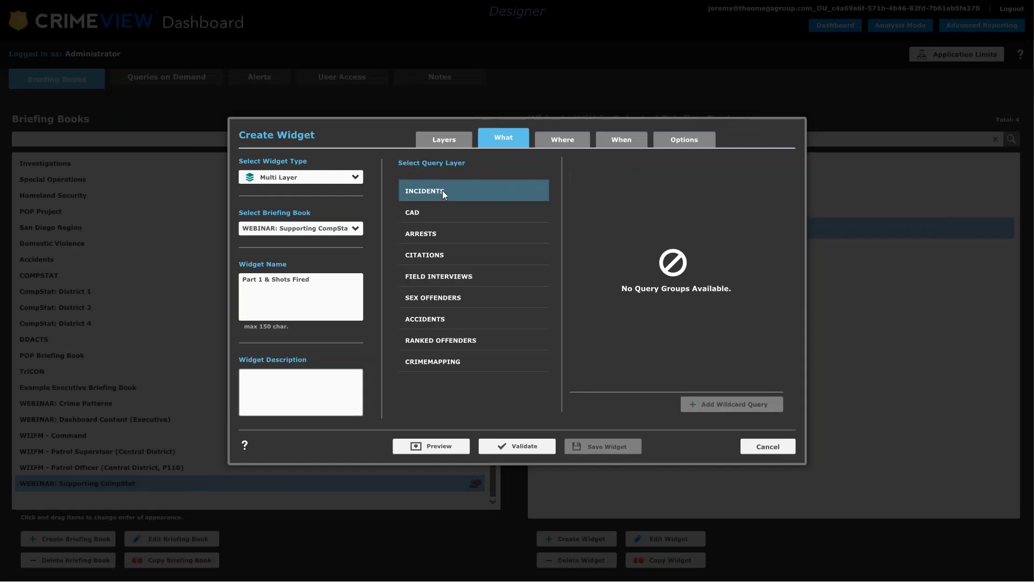
Base Part 1 Crimes on INCIDENTS with Aggravated Assault and the three Burglary crime categories.
click(444, 190)
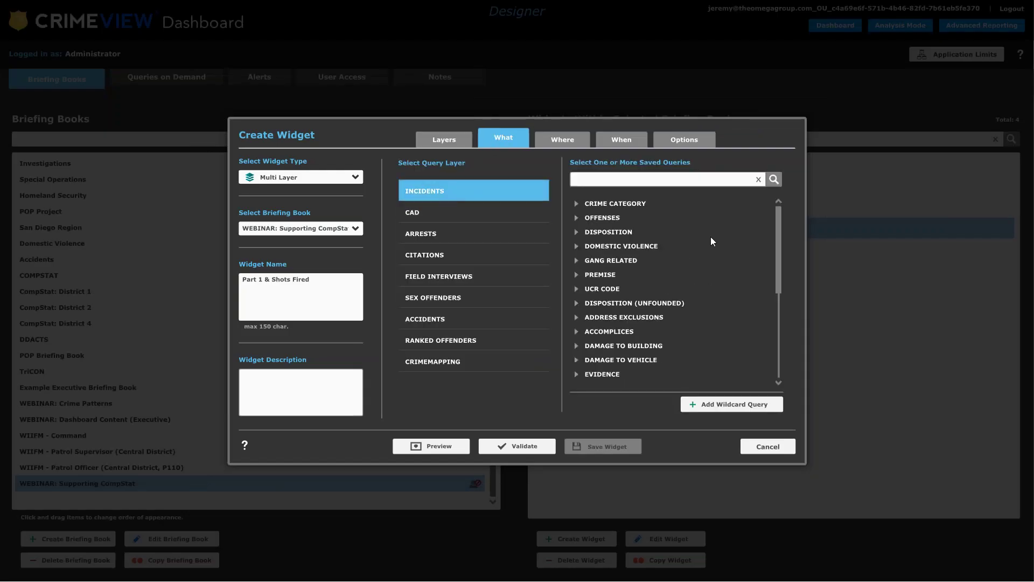
click(576, 204)
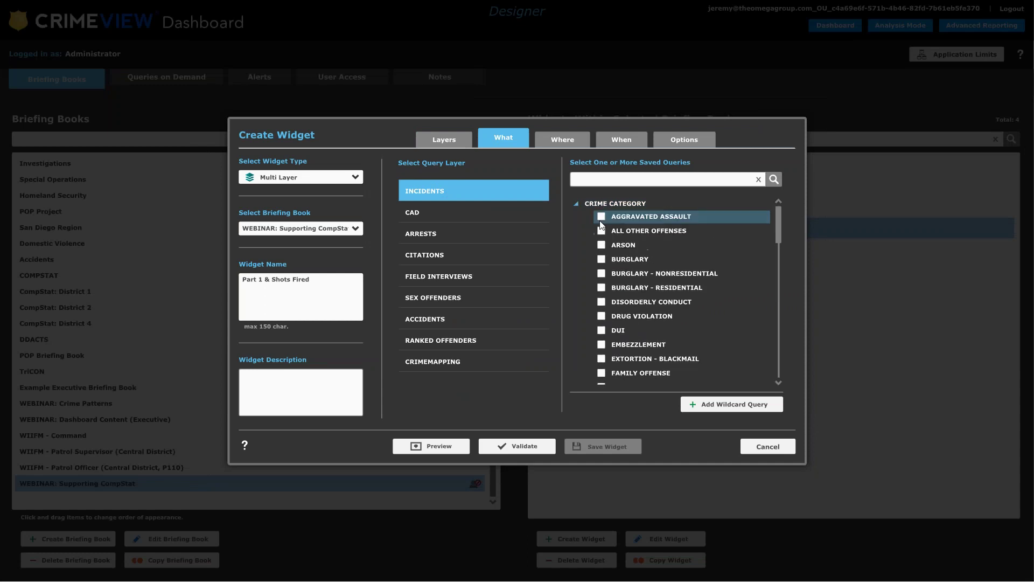
click(601, 218)
click(601, 261)
click(601, 275)
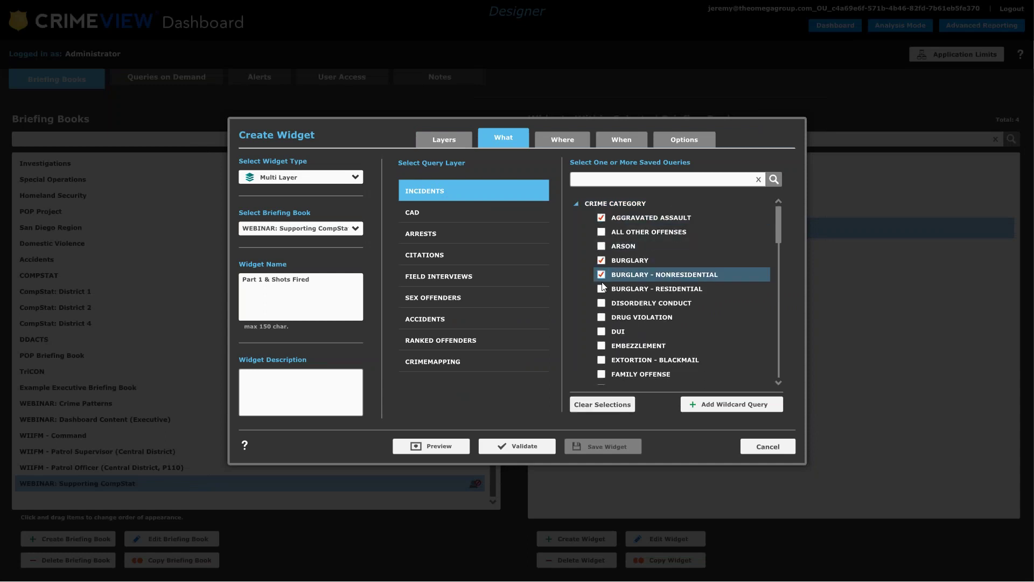
click(601, 289)
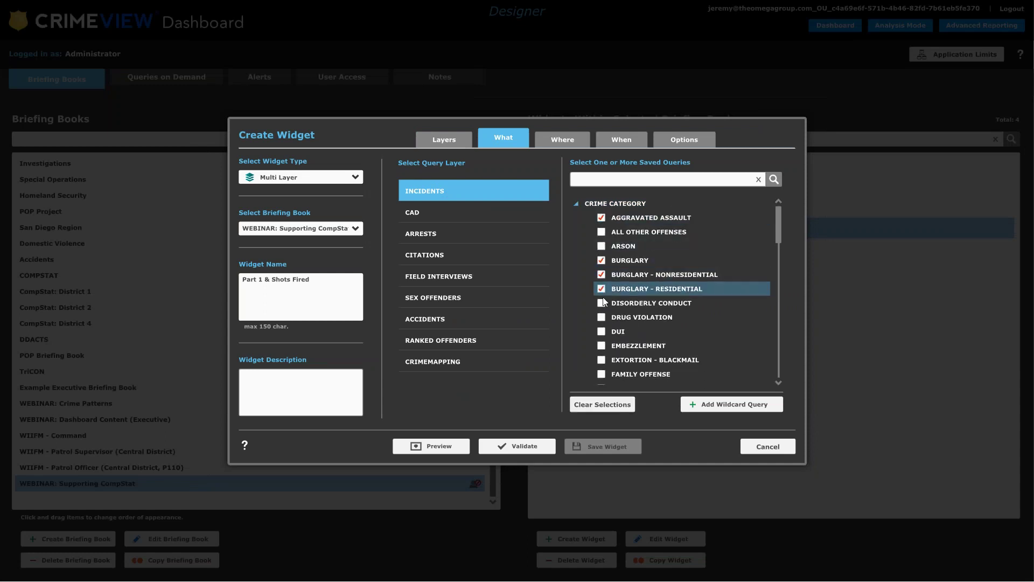
Limit the layer to district GPD1 and apply the Stats Interval Temporal Filter.
click(556, 138)
click(488, 168)
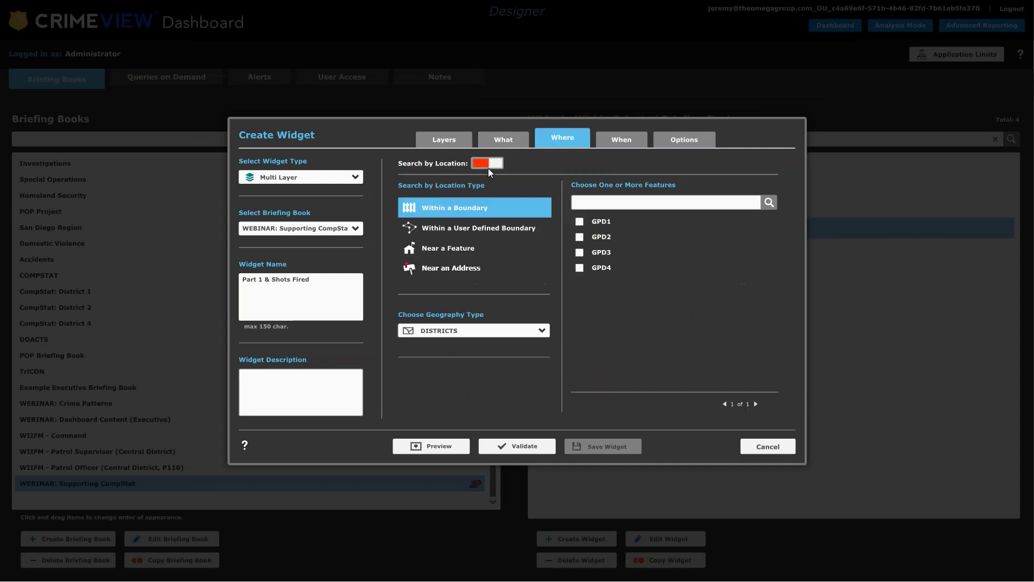
click(579, 222)
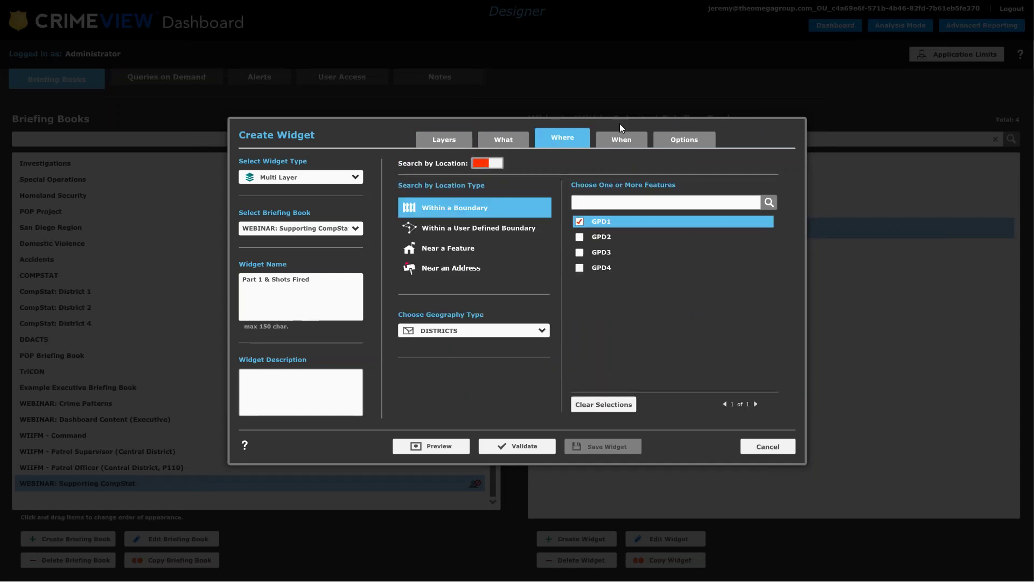
click(622, 136)
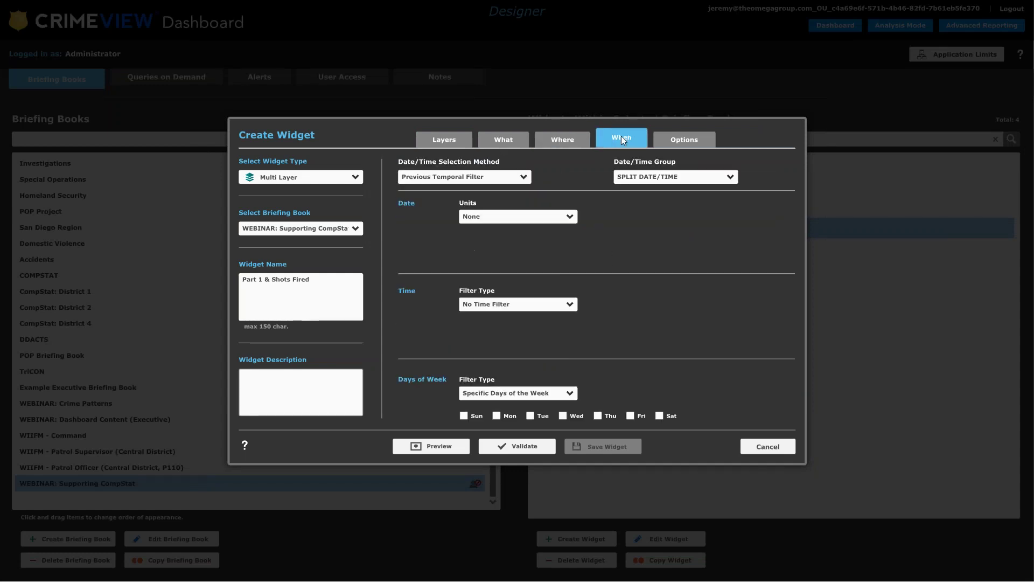
click(508, 180)
click(434, 243)
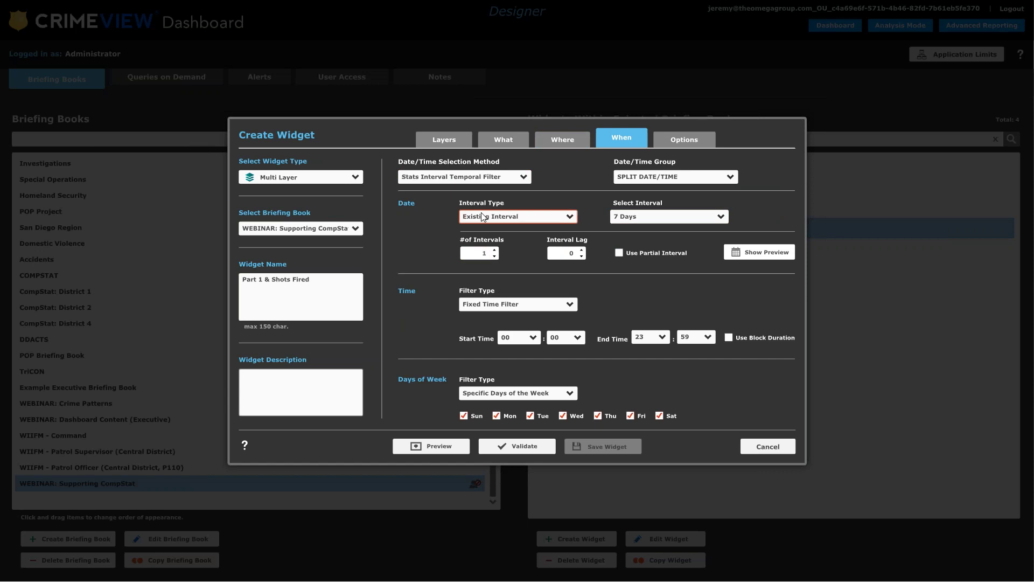
Add a second layer named 'Shootings & Shots Fired' to the widget.
click(463, 140)
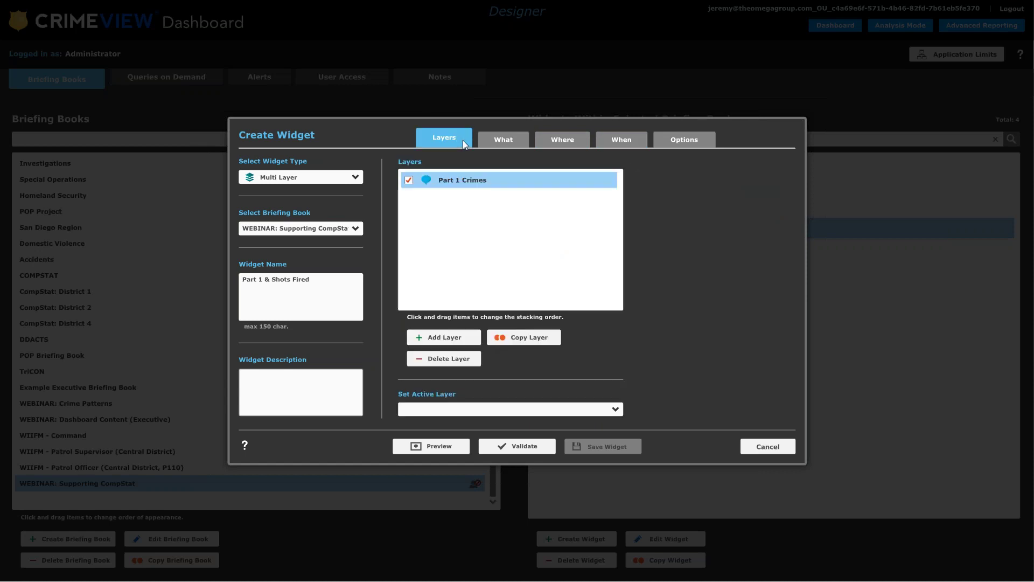
click(449, 336)
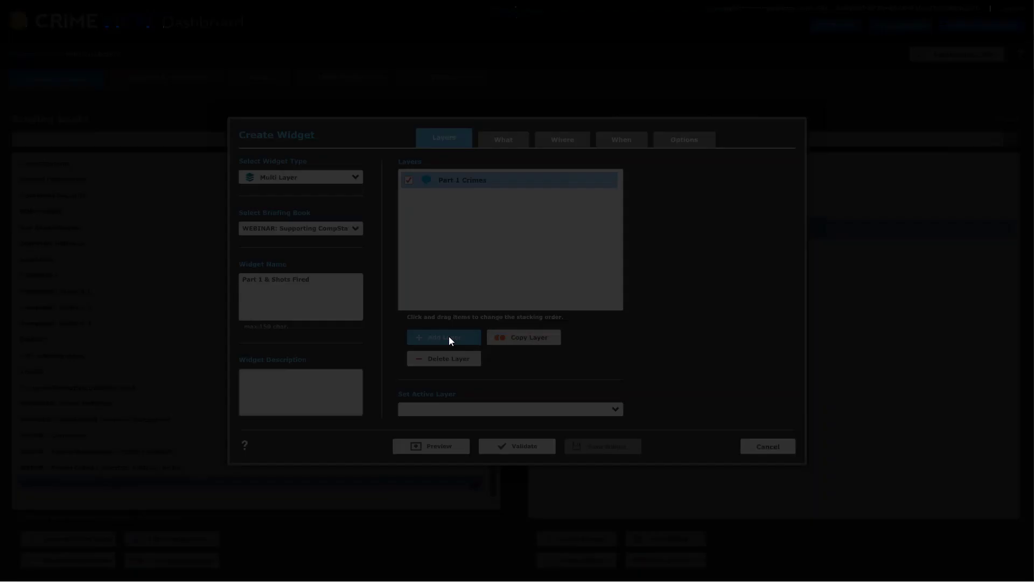
click(476, 301)
text(Shootings)
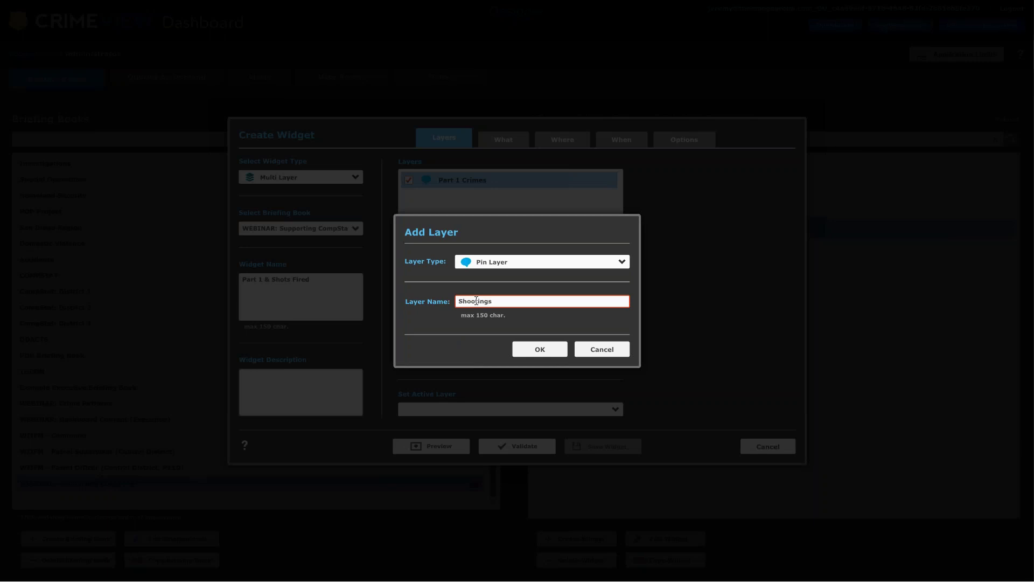
text( & Shots Fired)
click(521, 348)
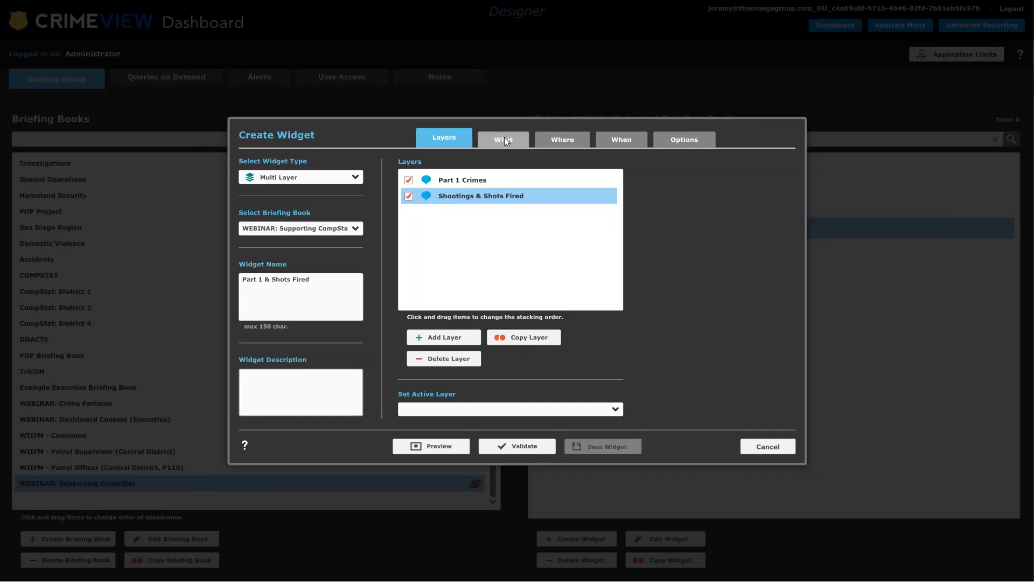
click(504, 137)
Have the layer query CAD data with the DISCHARGE OF FIREARM nature selected.
click(422, 205)
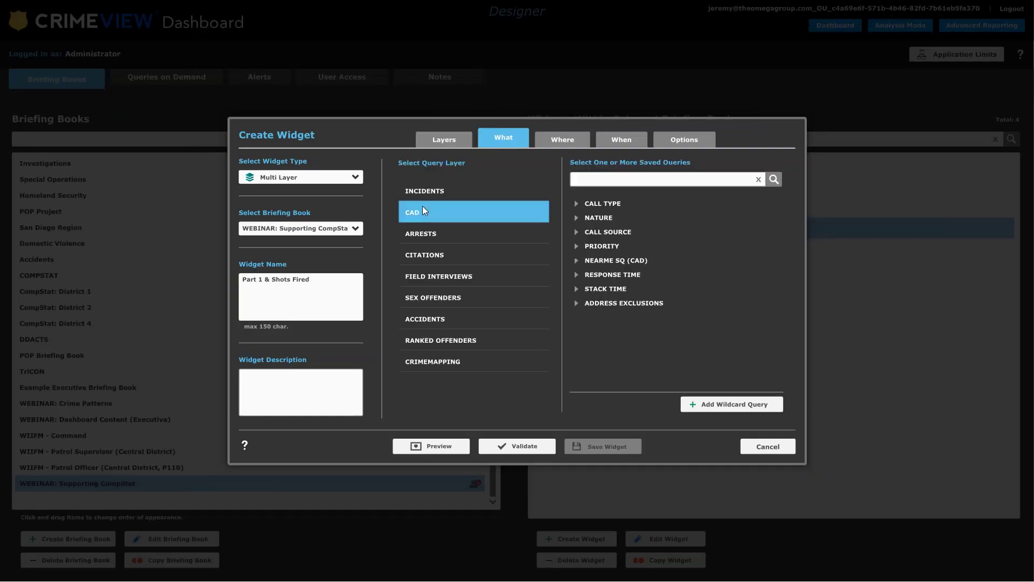
click(576, 219)
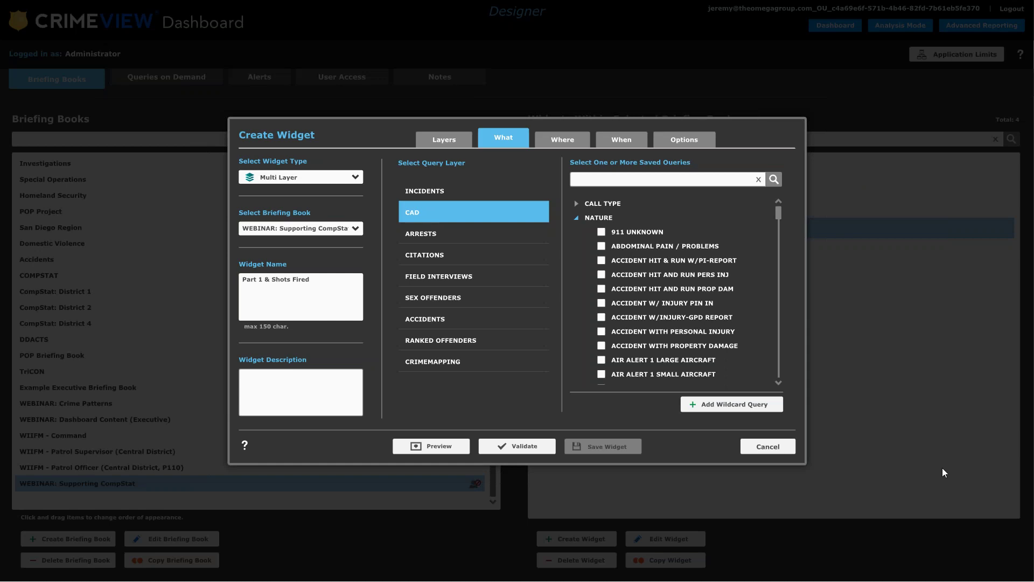
scroll(778, 319, down, 10)
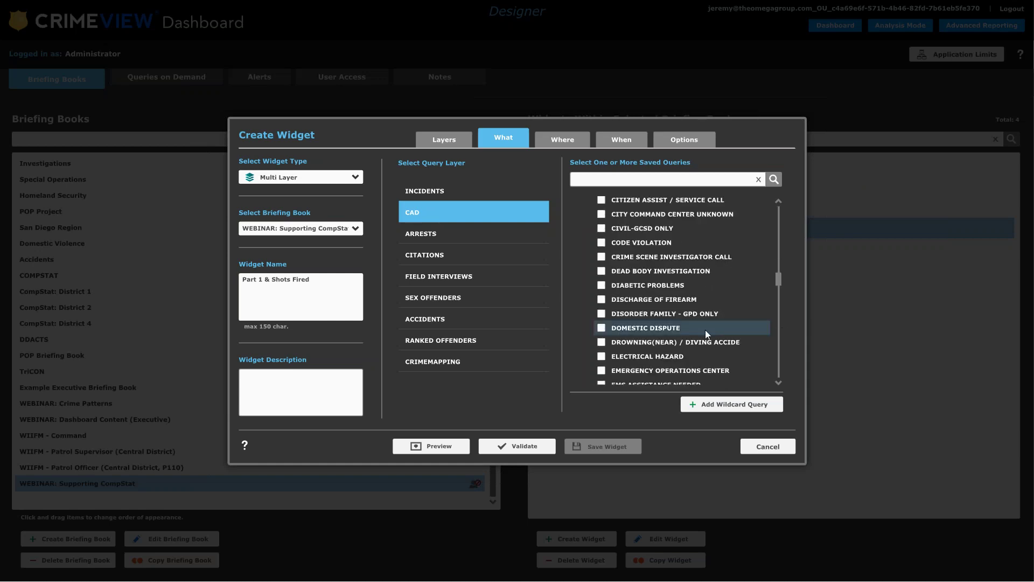
click(601, 299)
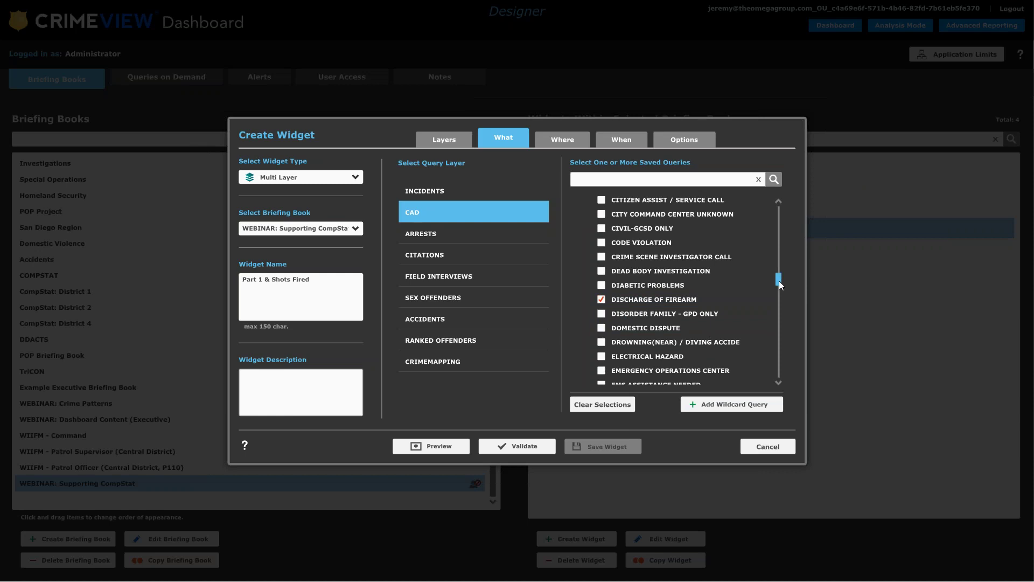
drag(779, 280, 776, 341)
Also include STAB / GUNSHOT WOUND calls and restrict the shots layer to district GPD1.
click(623, 307)
click(555, 135)
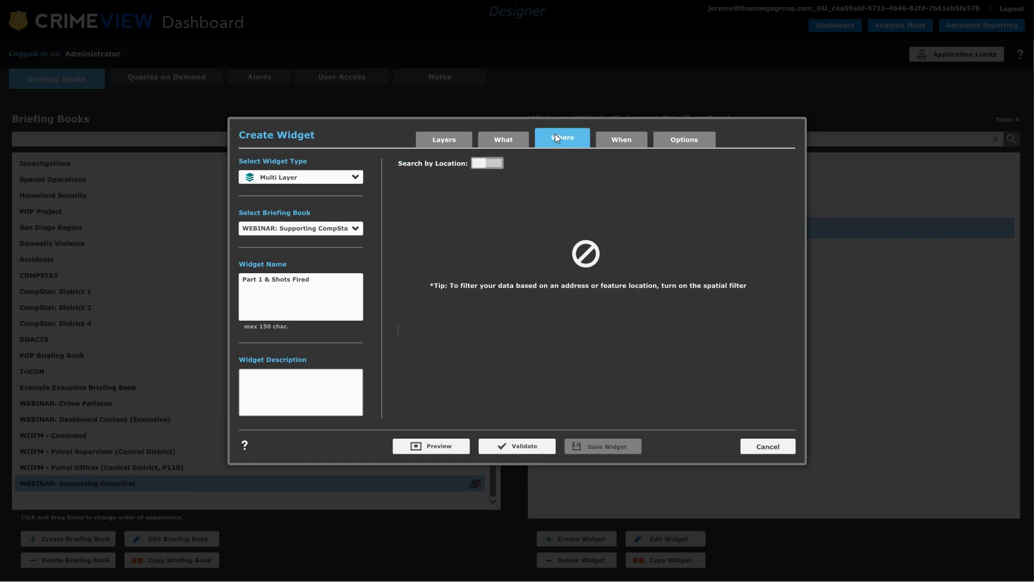
click(491, 163)
click(585, 223)
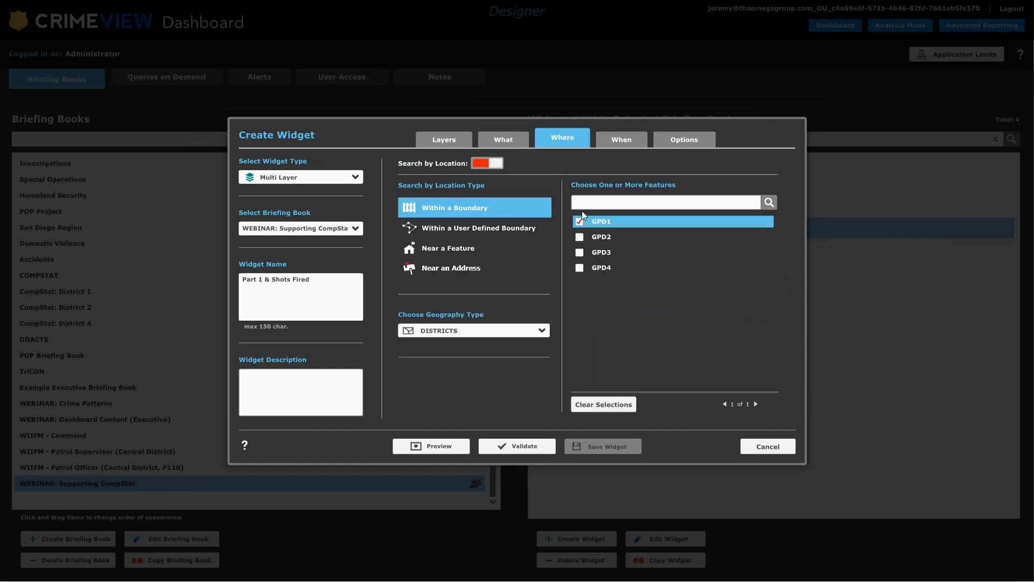
Apply the Stats Interval Temporal Filter and prefix the widget name with 'Report Week'.
click(622, 141)
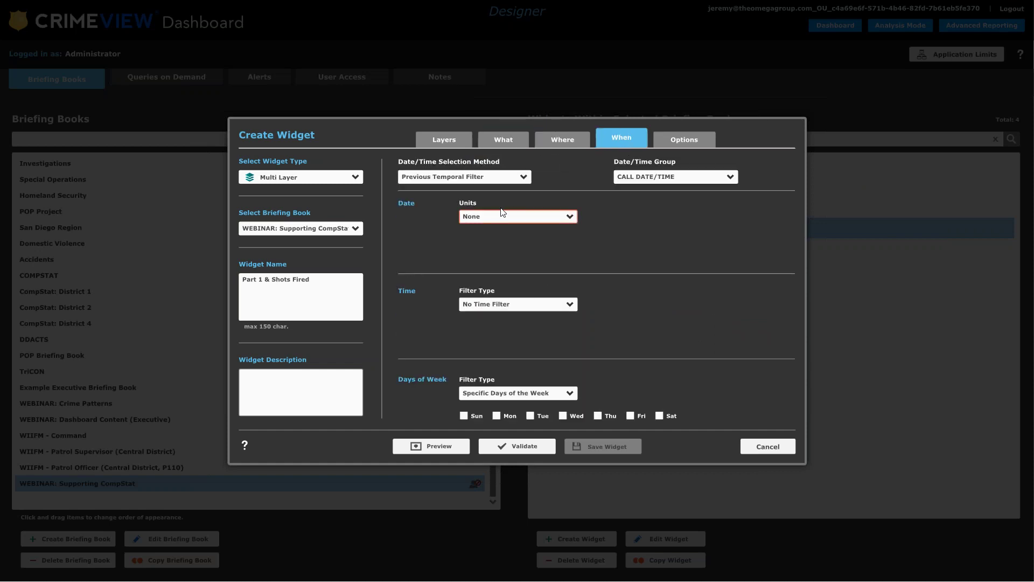
click(526, 179)
click(425, 242)
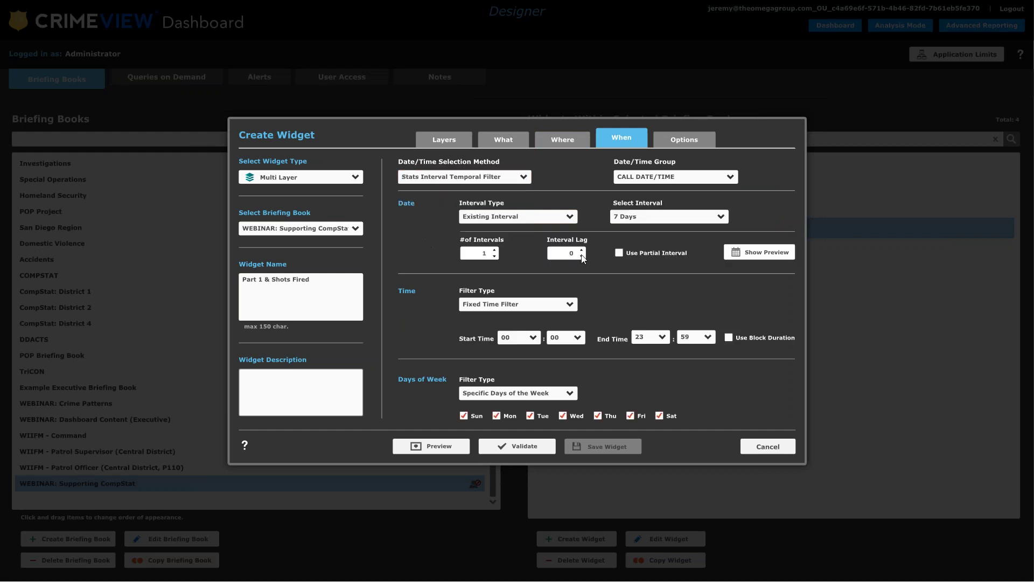
click(243, 289)
text(Report Week)
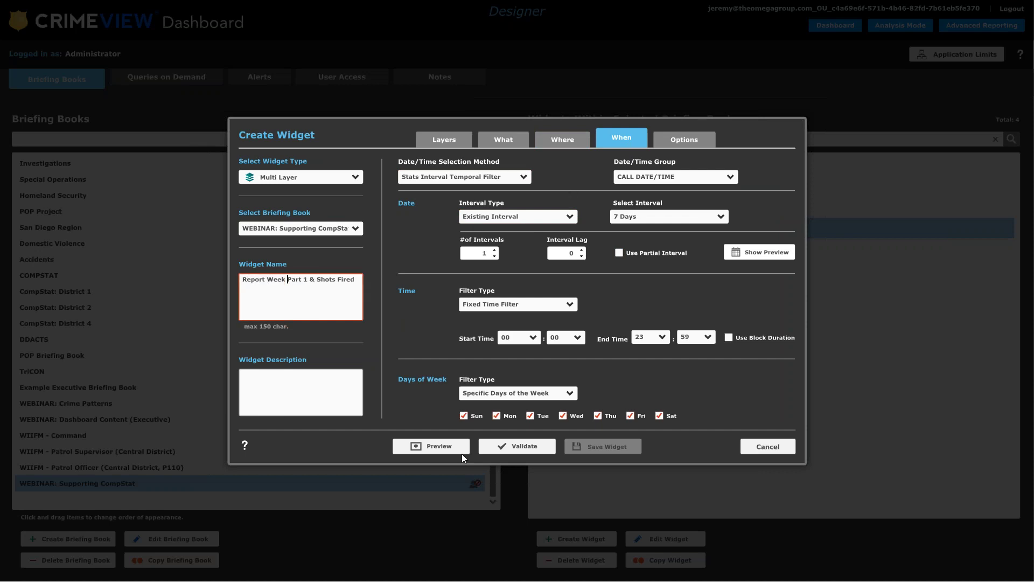
Resolve the preview warning by setting Part 1 Crimes as the widget's active layer.
click(432, 448)
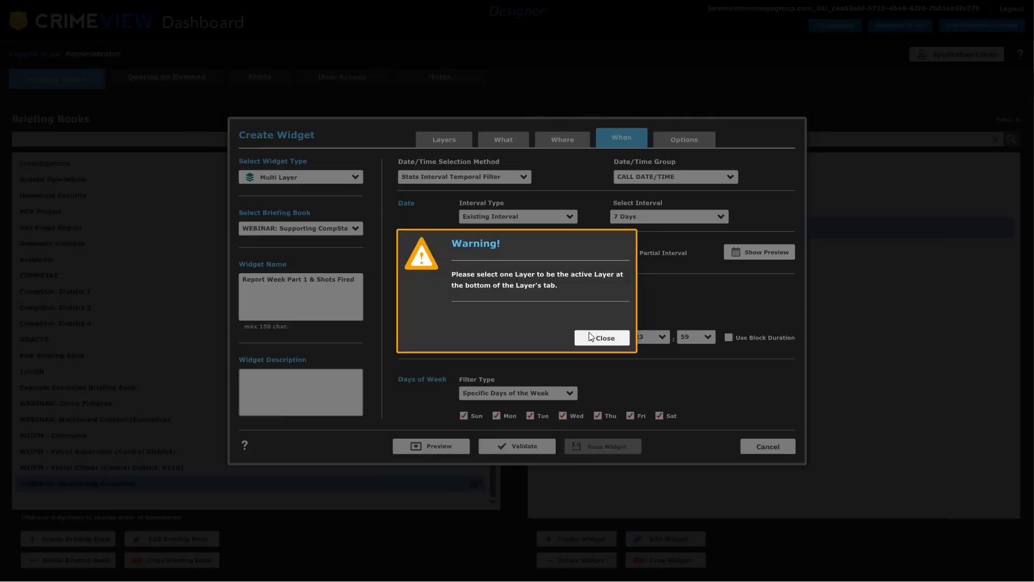
click(590, 336)
click(444, 142)
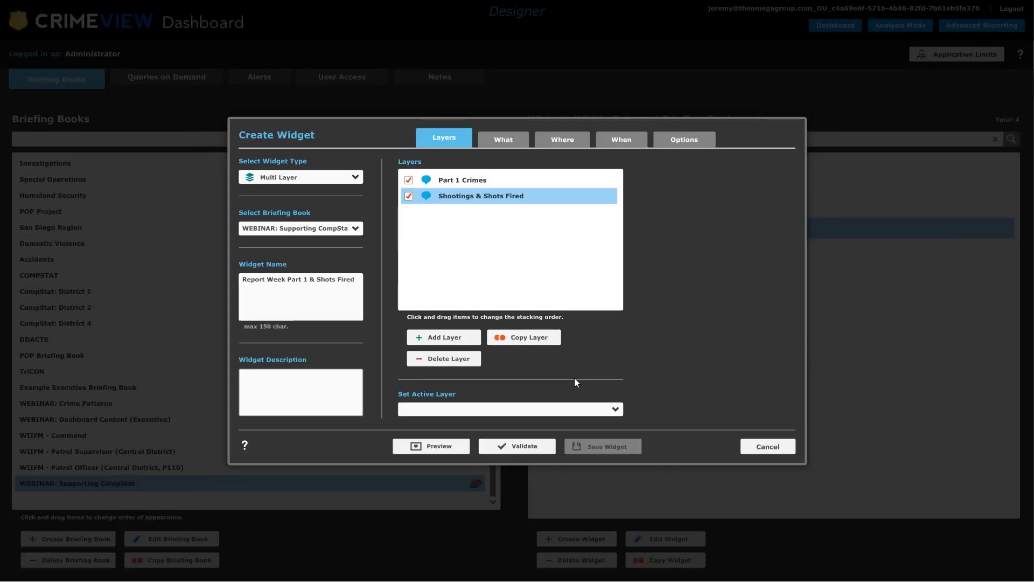
click(615, 409)
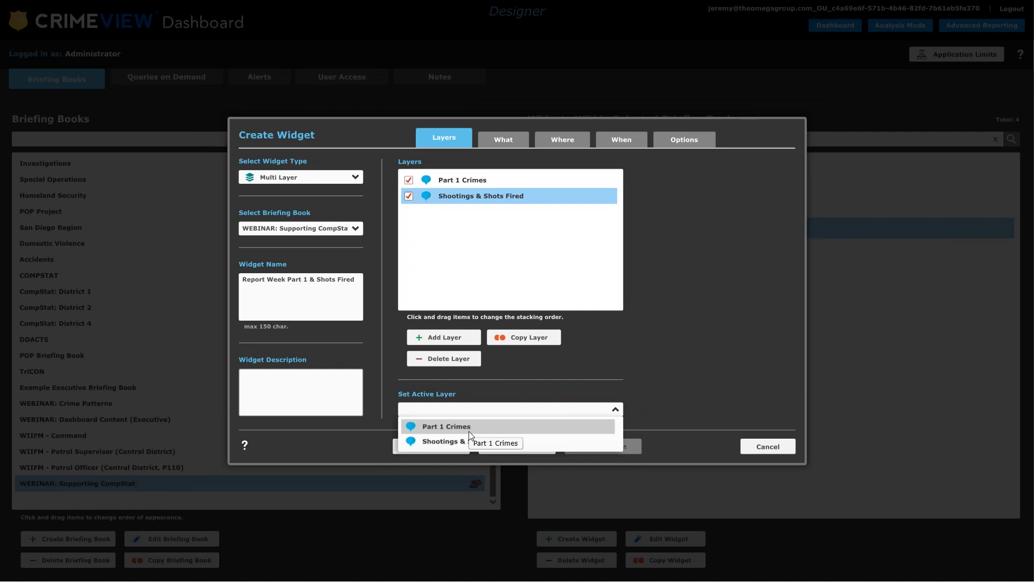
click(454, 427)
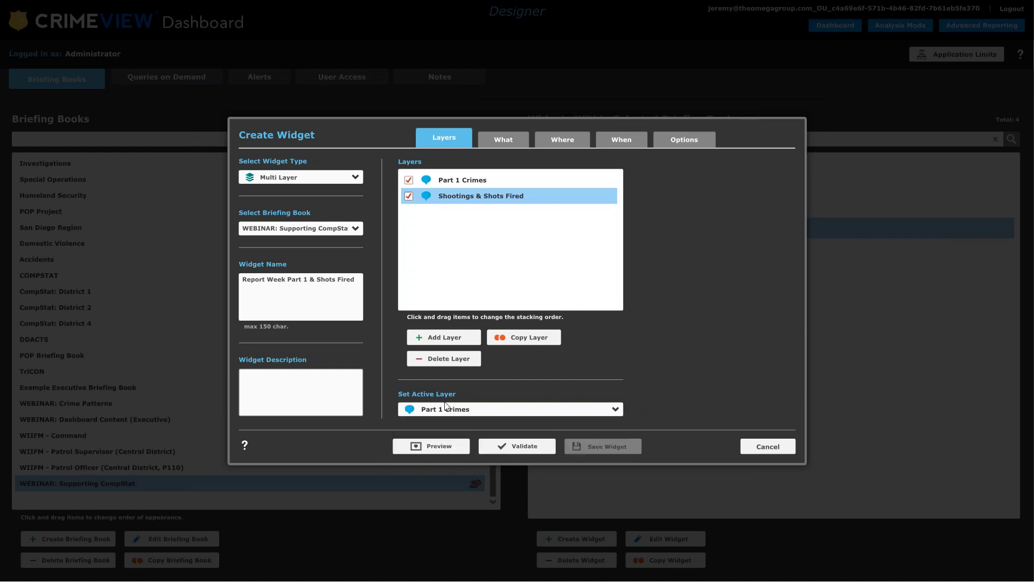
Preview the Report Week Part 1 & Shots Fired widget on the map.
click(433, 447)
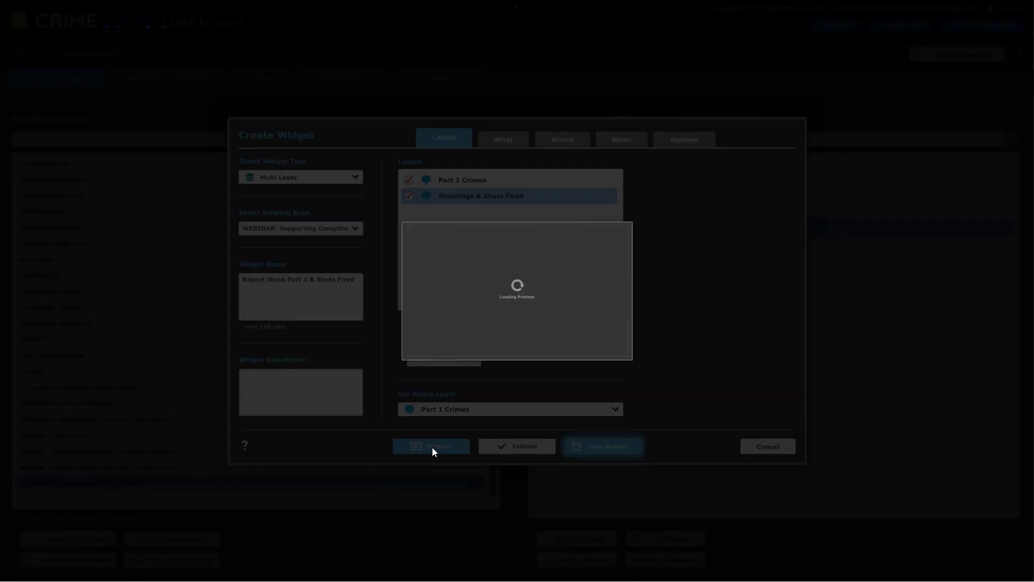